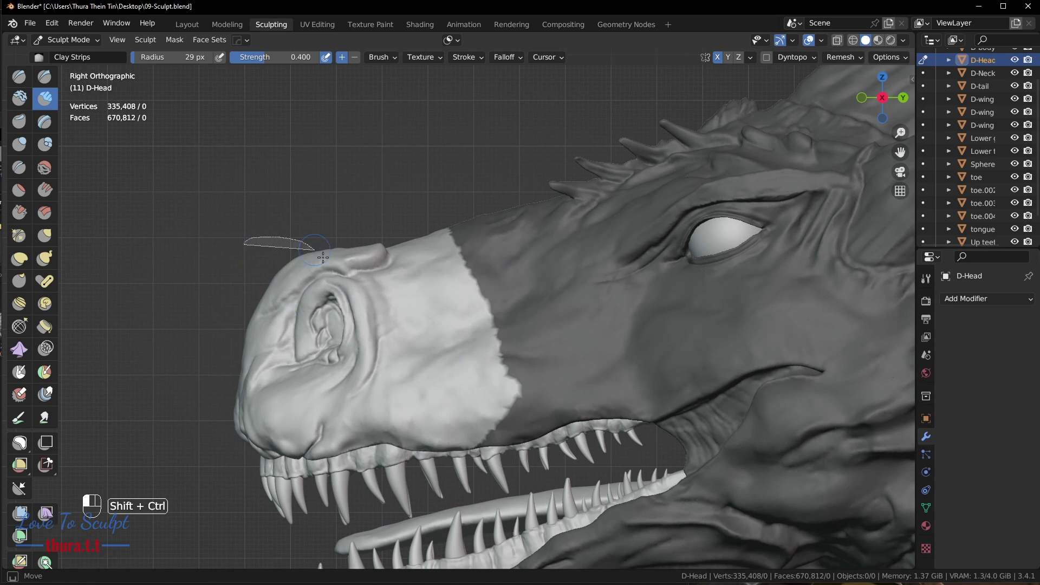
# Lasso-mask parts of the dragon's snout around the raised bump above the nostril
pyautogui.scroll(5, 325, 260)
pyautogui.keyDown('ctrl'); pyautogui.keyDown('shift'); pyautogui.moveTo(281, 358); pyautogui.dragTo(410, 358); pyautogui.keyUp('shift'); pyautogui.keyUp('ctrl')
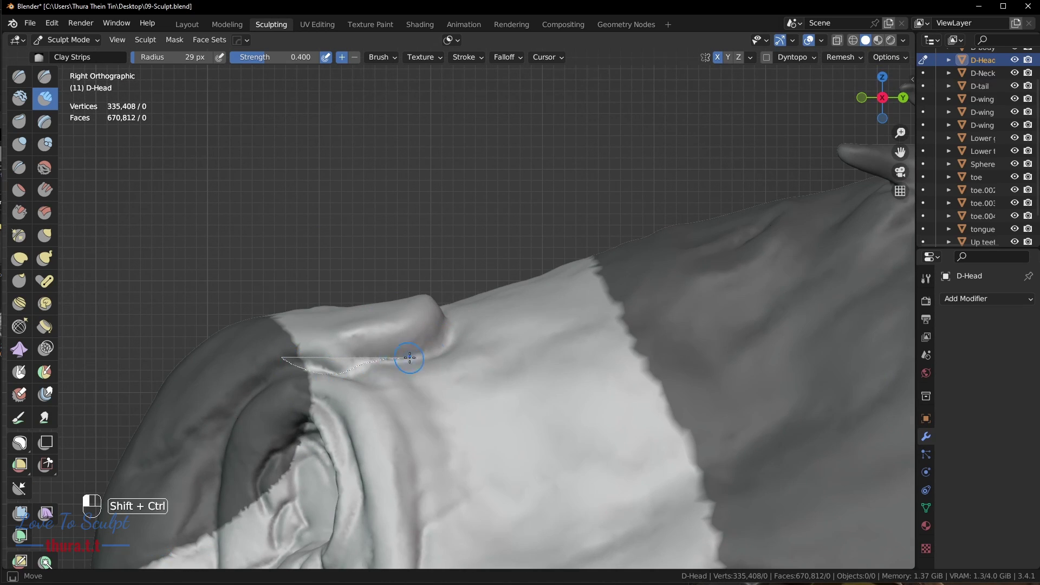
pyautogui.keyDown('ctrl'); pyautogui.keyDown('shift'); pyautogui.moveTo(341, 266); pyautogui.dragTo(340, 267); pyautogui.keyUp('shift'); pyautogui.keyUp('ctrl')
pyautogui.moveTo(340, 267)
pyautogui.mouseDown(button='middle')
pyautogui.moveTo(420, 316)
pyautogui.moveTo(473, 276)
pyautogui.moveTo(469, 253)
pyautogui.mouseUp(button='middle')
# Switch to the Mask brush, resize it and paint a mask on the dragon's head
pyautogui.press('m')
pyautogui.press('f')
pyautogui.click(486, 241)
pyautogui.moveTo(475, 209)
pyautogui.mouseDown()
pyautogui.moveTo(459, 243)
pyautogui.moveTo(530, 276)
pyautogui.moveTo(586, 260)
pyautogui.mouseUp()
pyautogui.moveTo(586, 260)
pyautogui.keyDown('ctrl'); pyautogui.keyDown('alt'); pyautogui.mouseDown()
pyautogui.moveTo(586, 218)
pyautogui.moveTo(586, 260)
pyautogui.mouseUp(); pyautogui.keyUp('alt'); pyautogui.keyUp('ctrl')
pyautogui.moveTo(444, 330); pyautogui.dragTo(411, 369)
pyautogui.moveTo(460, 390)
pyautogui.keyDown('alt'); pyautogui.mouseDown()
pyautogui.moveTo(459, 363)
pyautogui.moveTo(459, 395)
pyautogui.moveTo(433, 398)
pyautogui.mouseUp(); pyautogui.keyUp('alt')
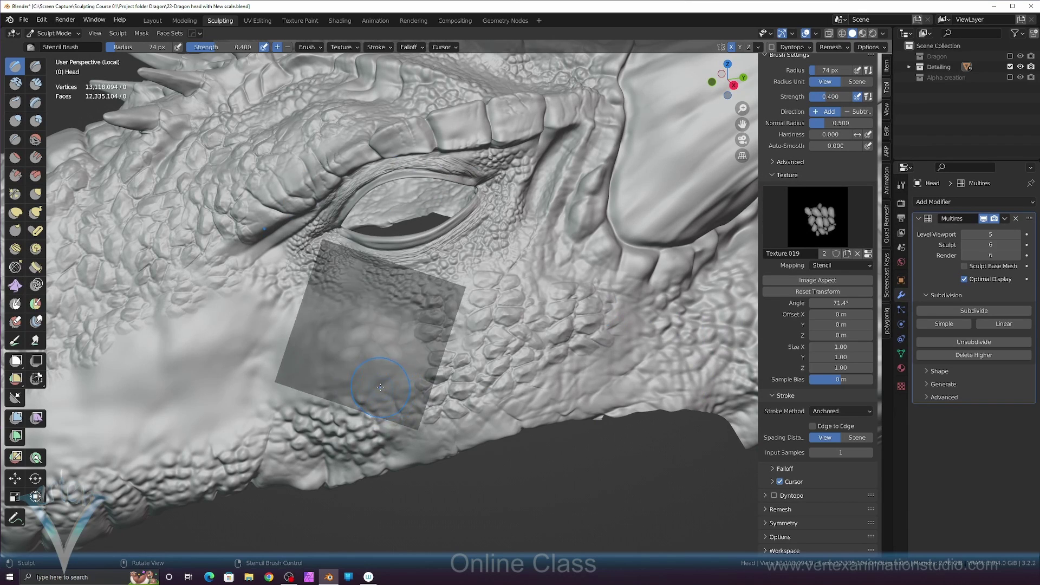
# Stamp the Texture.019 scale stencil onto the cheek below the eye with the stencil at 71.4°
pyautogui.keyDown('ctrl'); pyautogui.moveTo(412, 347); pyautogui.dragTo(417, 355, button='right'); pyautogui.keyUp('ctrl')
pyautogui.moveTo(417, 356)
pyautogui.mouseDown()
pyautogui.moveTo(394, 353)
pyautogui.moveTo(372, 380)
pyautogui.mouseUp()
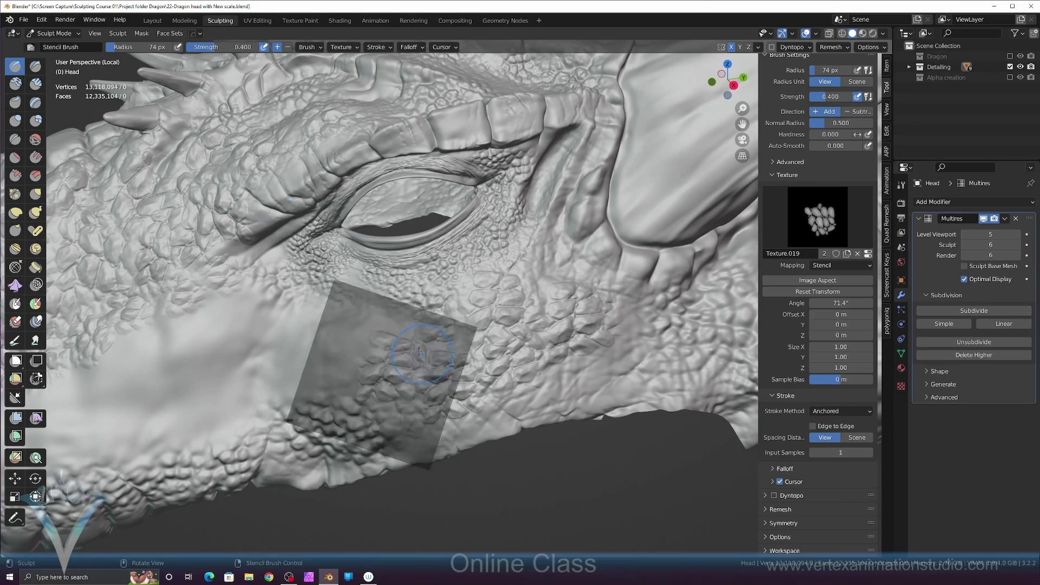
pyautogui.moveTo(423, 350); pyautogui.dragTo(382, 229, button='right')
pyautogui.scroll(-3, 382, 229)
pyautogui.scroll(3, 423, 303)
# Rotate the scale stencil to 127° and stamp more scales on the skin beneath the eye
pyautogui.moveTo(476, 325); pyautogui.dragTo(500, 339, button='middle')
pyautogui.moveTo(510, 345); pyautogui.dragTo(476, 389, button='right')
pyautogui.scroll(1, 476, 388)
pyautogui.scroll(1, 468, 392)
pyautogui.moveTo(317, 292)
pyautogui.mouseDown(button='right')
pyautogui.moveTo(468, 393)
pyautogui.moveTo(459, 396)
pyautogui.mouseUp(button='right')
pyautogui.moveTo(460, 396)
pyautogui.mouseDown()
pyautogui.moveTo(447, 401)
pyautogui.moveTo(477, 375)
pyautogui.mouseUp()
pyautogui.keyDown('ctrl'); pyautogui.moveTo(495, 342); pyautogui.dragTo(460, 317, button='right'); pyautogui.keyUp('ctrl')
pyautogui.scroll(1, 488, 369)
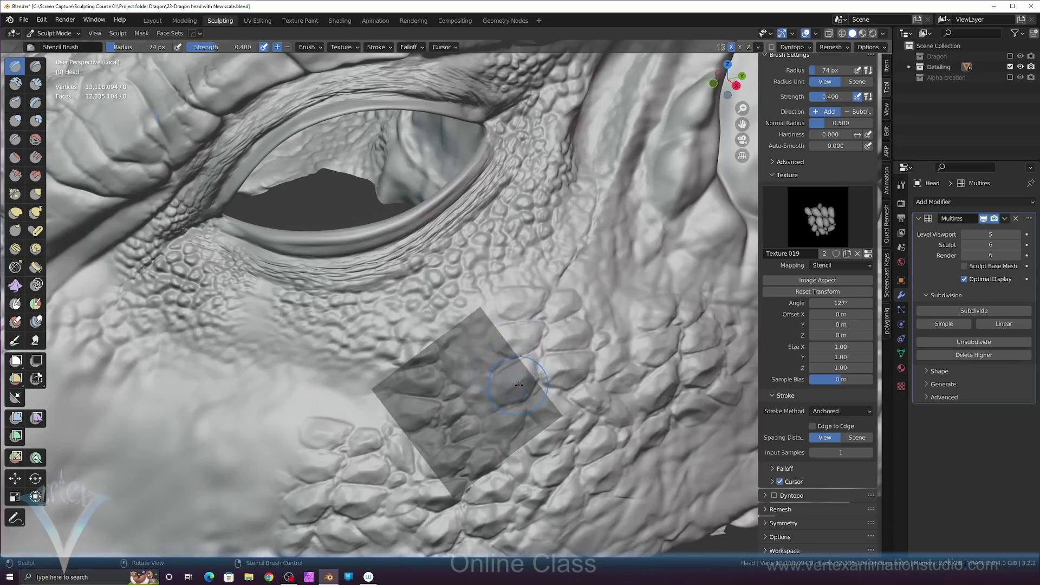
# Reposition and rotate the scale stencil repeatedly across the cheek, stamping further scale patches at each spot
pyautogui.moveTo(503, 379); pyautogui.dragTo(296, 385, button='right')
pyautogui.scroll(-5, 514, 376)
pyautogui.moveTo(282, 390); pyautogui.dragTo(296, 385, button='middle')
pyautogui.moveTo(297, 384); pyautogui.dragTo(631, 325, button='right')
pyautogui.moveTo(630, 325); pyautogui.dragTo(628, 313, button='middle')
pyautogui.scroll(1, 628, 314)
pyautogui.moveTo(628, 319); pyautogui.dragTo(676, 351, button='right')
pyautogui.keyDown('ctrl'); pyautogui.moveTo(676, 351); pyautogui.dragTo(643, 379, button='right'); pyautogui.keyUp('ctrl')
pyautogui.keyDown('shift'); pyautogui.moveTo(650, 373); pyautogui.dragTo(657, 353, button='right'); pyautogui.keyUp('shift')
pyautogui.moveTo(658, 355); pyautogui.dragTo(655, 385)
pyautogui.moveTo(658, 355); pyautogui.dragTo(681, 364)
pyautogui.moveTo(660, 357); pyautogui.dragTo(684, 362)
pyautogui.moveTo(660, 357)
pyautogui.mouseDown(button='right')
pyautogui.moveTo(603, 400)
pyautogui.moveTo(601, 392)
pyautogui.mouseUp(button='right')
pyautogui.moveTo(601, 395); pyautogui.dragTo(634, 398)
pyautogui.moveTo(661, 399)
pyautogui.mouseDown(button='right')
pyautogui.moveTo(691, 420)
pyautogui.moveTo(650, 375)
pyautogui.mouseUp(button='right')
pyautogui.moveTo(650, 375); pyautogui.dragTo(671, 371, button='right')
pyautogui.moveTo(657, 403); pyautogui.dragTo(694, 431)
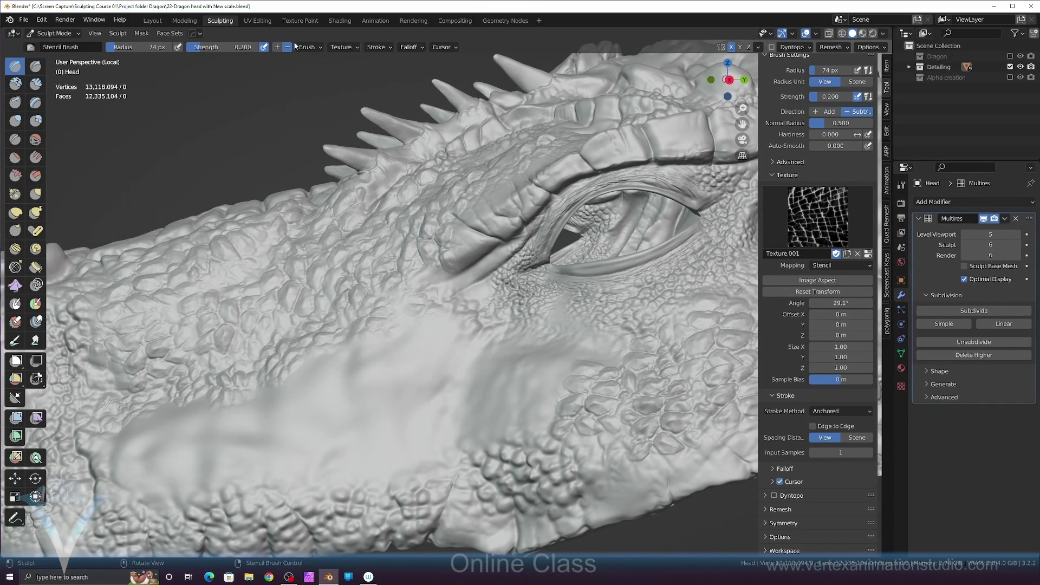
# Set the stroke method to Space and brush the Texture.001 crack pattern onto the smooth skin in front of the eye, with the stencil at 22.6°
pyautogui.moveTo(425, 341); pyautogui.dragTo(489, 297)
pyautogui.moveTo(465, 303)
pyautogui.mouseDown(button='right')
pyautogui.moveTo(427, 319)
pyautogui.moveTo(436, 334)
pyautogui.mouseUp(button='right')
pyautogui.click(832, 411)
pyautogui.click(822, 446)
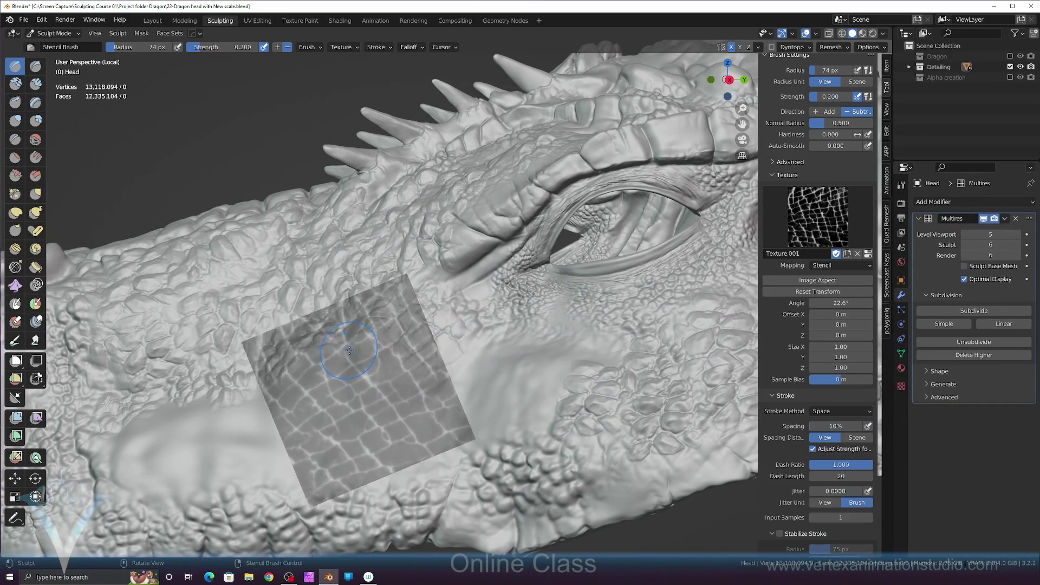
pyautogui.moveTo(352, 343)
pyautogui.mouseDown()
pyautogui.moveTo(367, 342)
pyautogui.moveTo(362, 374)
pyautogui.moveTo(306, 374)
pyautogui.mouseUp()
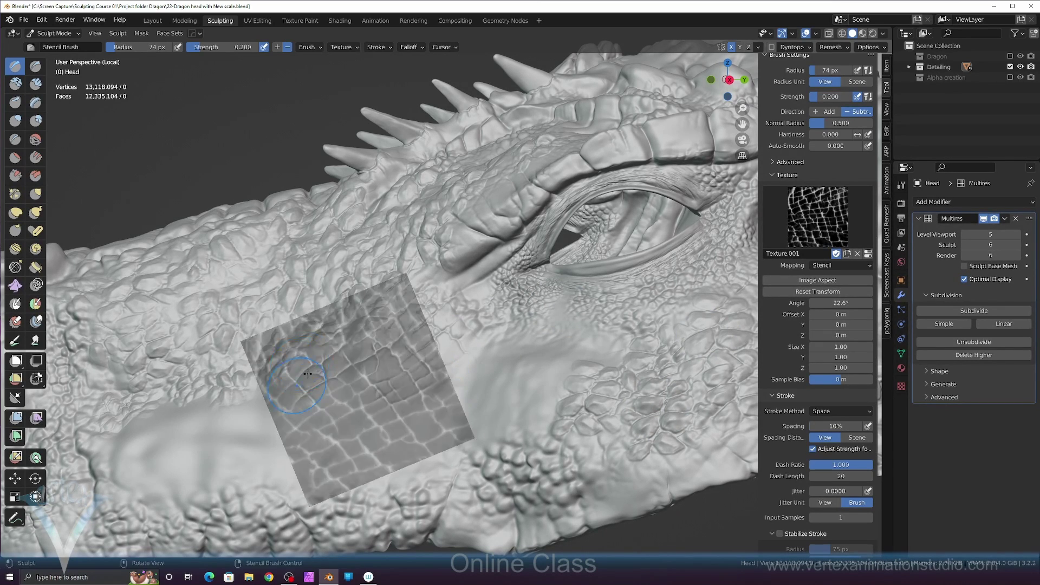
# Move and rotate the crack-pattern stencil beneath the eye and carve its lines into the skin there
pyautogui.moveTo(358, 382)
pyautogui.mouseDown(button='right')
pyautogui.moveTo(499, 298)
pyautogui.moveTo(477, 285)
pyautogui.mouseUp(button='right')
pyautogui.moveTo(476, 285); pyautogui.dragTo(469, 277)
pyautogui.keyDown('ctrl'); pyautogui.moveTo(469, 277); pyautogui.dragTo(547, 312, button='right'); pyautogui.keyUp('ctrl')
pyautogui.moveTo(547, 312); pyautogui.dragTo(541, 325)
pyautogui.keyDown('ctrl'); pyautogui.moveTo(541, 325); pyautogui.dragTo(528, 359, button='right'); pyautogui.keyUp('ctrl')
pyautogui.moveTo(528, 360); pyautogui.dragTo(564, 357, button='right')
pyautogui.moveTo(564, 357)
pyautogui.mouseDown()
pyautogui.moveTo(555, 324)
pyautogui.moveTo(610, 349)
pyautogui.moveTo(610, 334)
pyautogui.mouseUp()
# Place the crack-pattern stencil on the cheek below the eye corner at 36.5° and brush it in
pyautogui.moveTo(594, 369); pyautogui.dragTo(501, 418, button='right')
pyautogui.keyDown('ctrl'); pyautogui.moveTo(501, 418); pyautogui.dragTo(492, 433, button='right'); pyautogui.keyUp('ctrl')
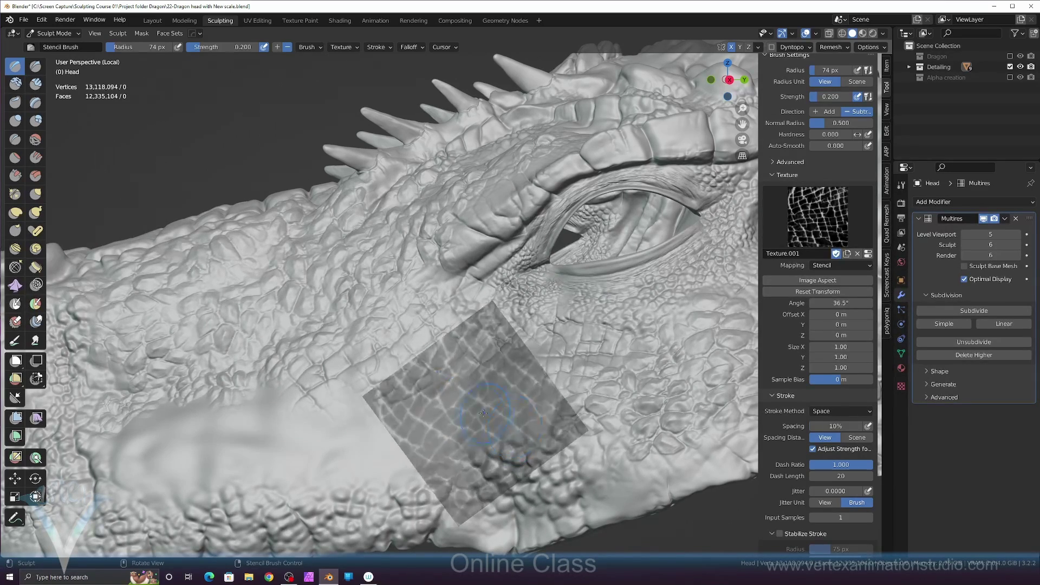
pyautogui.moveTo(504, 422)
pyautogui.mouseDown()
pyautogui.moveTo(544, 413)
pyautogui.moveTo(514, 424)
pyautogui.mouseUp()
# Turn the crack-pattern stencil to 351° and brush its lines onto the cheek above the lip scales
pyautogui.keyDown('alt'); pyautogui.moveTo(525, 363); pyautogui.dragTo(547, 385); pyautogui.keyUp('alt')
pyautogui.moveTo(546, 384); pyautogui.dragTo(541, 380, button='middle')
pyautogui.keyDown('ctrl'); pyautogui.moveTo(541, 380); pyautogui.dragTo(520, 389, button='right'); pyautogui.keyUp('ctrl')
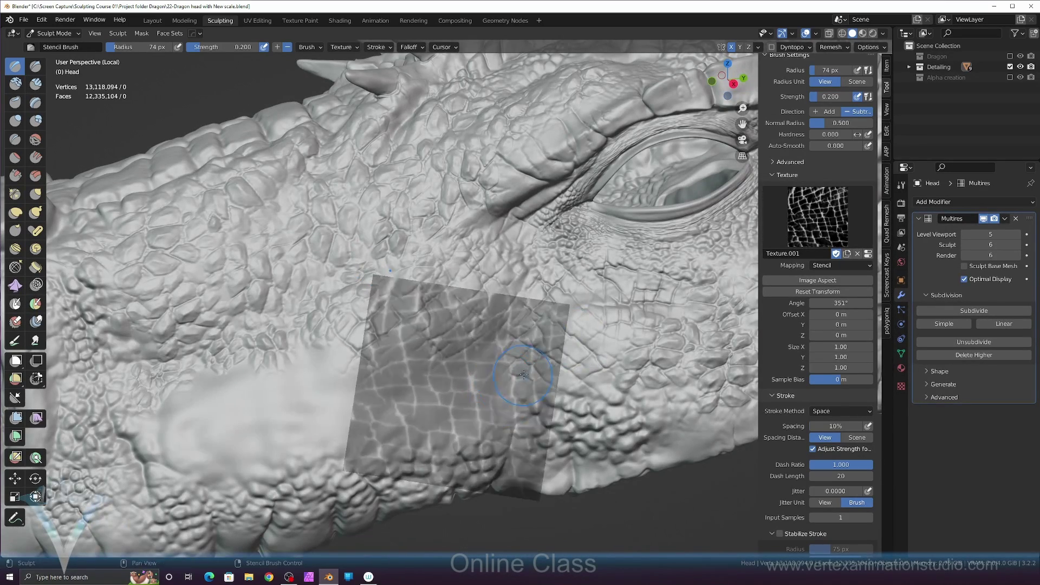
pyautogui.moveTo(520, 390); pyautogui.dragTo(487, 390)
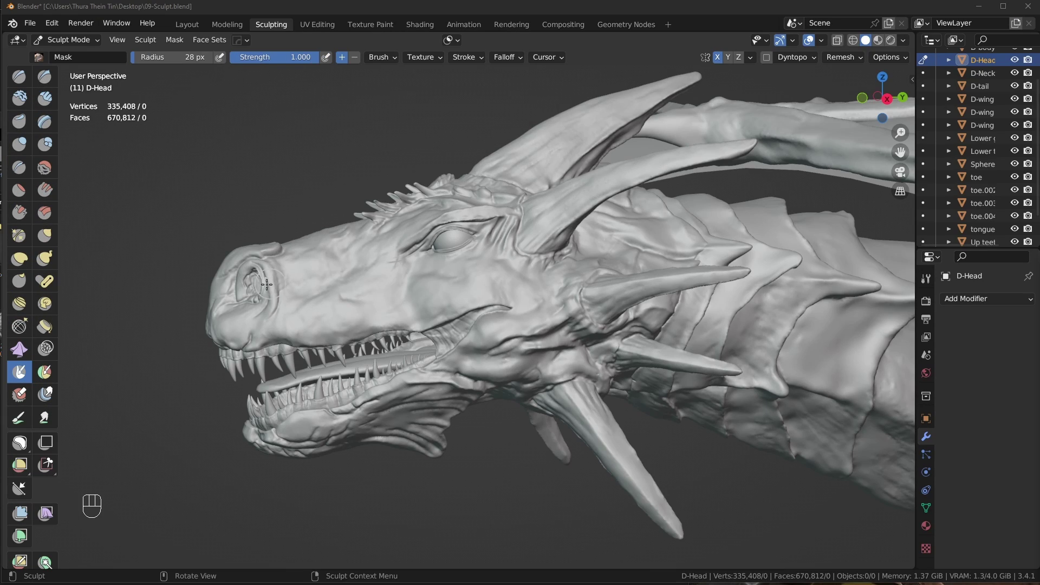
# Toggle back and forth between the Mask brush and Clay Strips, ending on the Mask brush
pyautogui.keyDown('ctrl'); pyautogui.moveTo(413, 347); pyautogui.dragTo(440, 357, button='middle'); pyautogui.keyUp('ctrl')
pyautogui.keyDown('alt'); pyautogui.moveTo(440, 357); pyautogui.dragTo(418, 341); pyautogui.keyUp('alt')
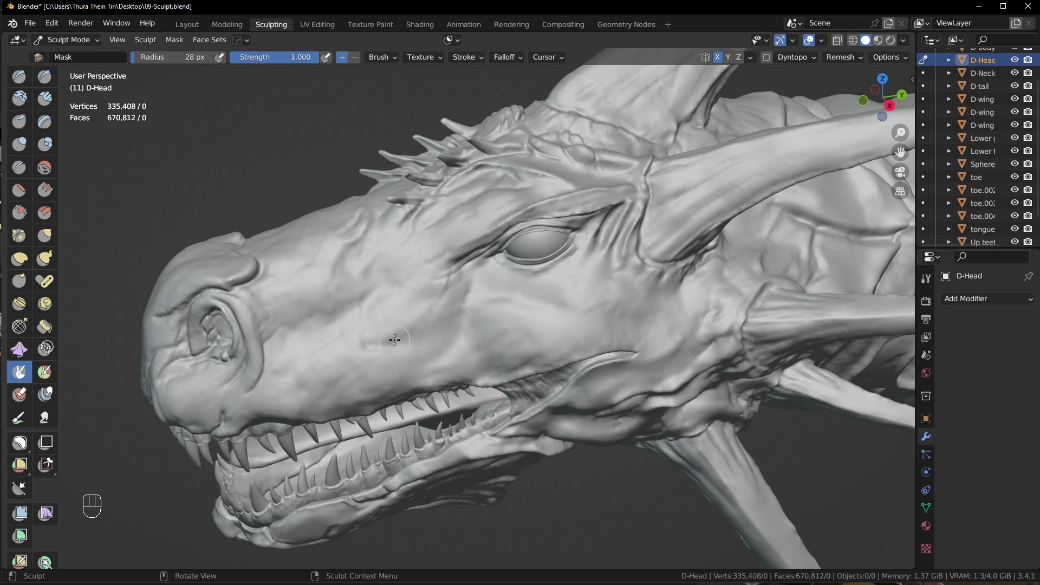
pyautogui.press('m')
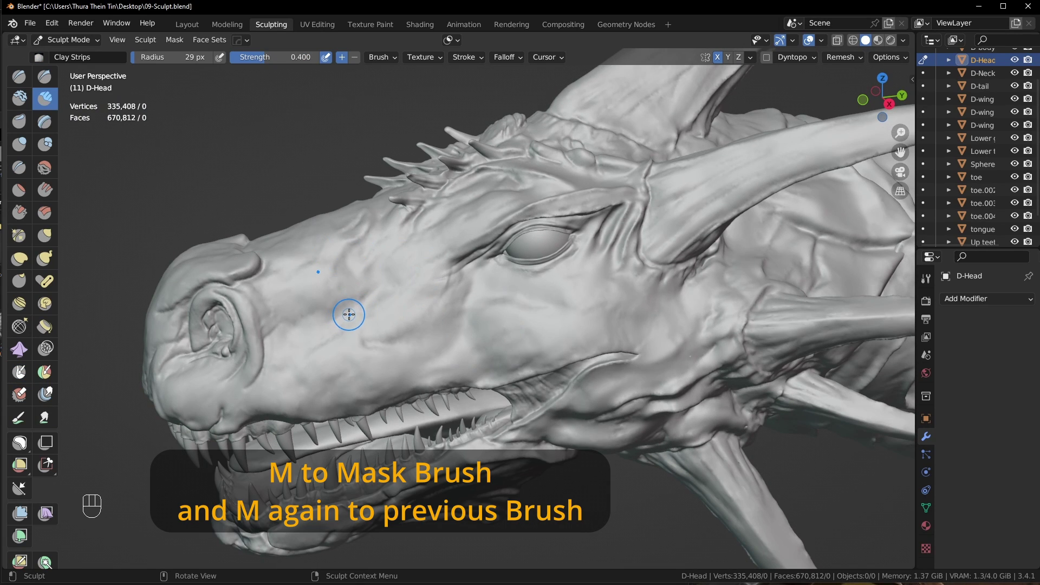
pyautogui.press('m')
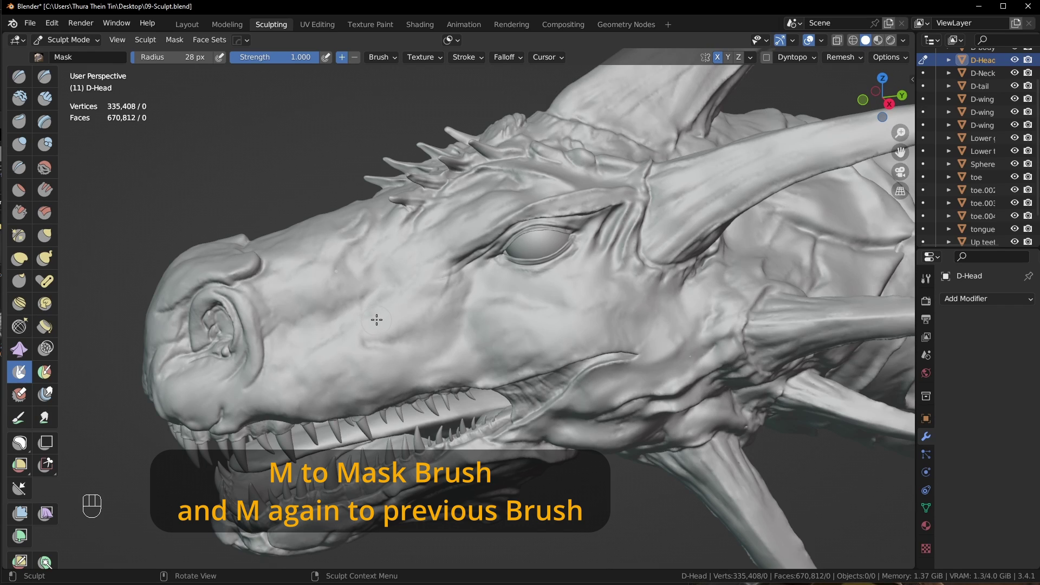
pyautogui.press('m')
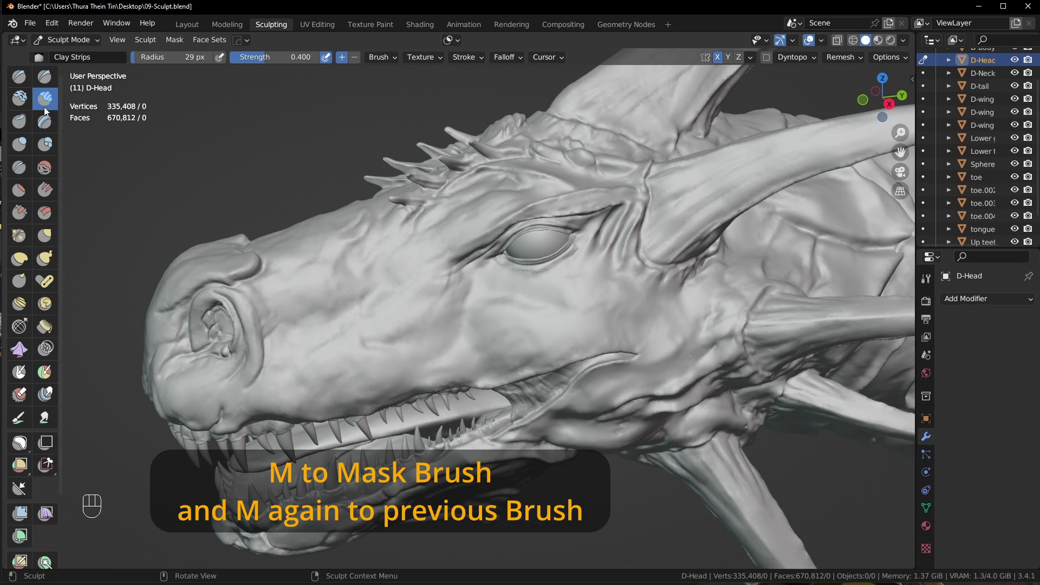
pyautogui.press('m')
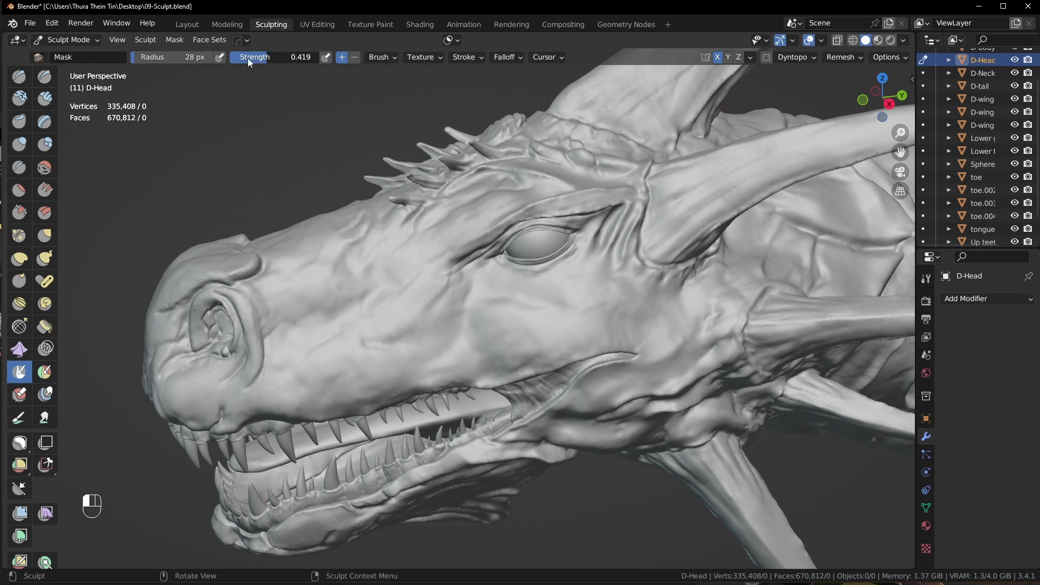
# Set the Mask brush's strength to 1.000 and its falloff curve to Smooth
pyautogui.moveTo(248, 57); pyautogui.dragTo(266, 57)
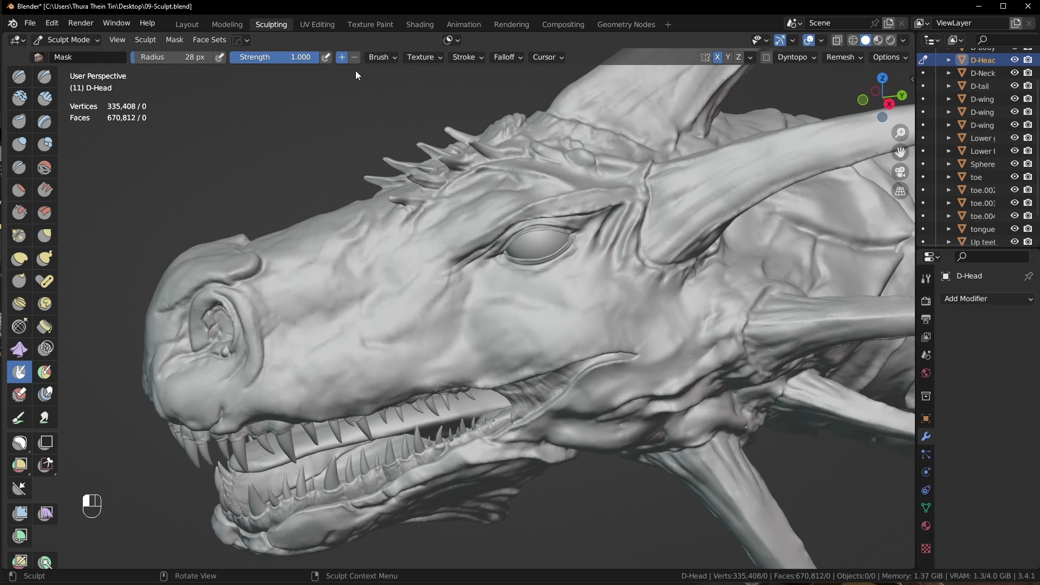
pyautogui.moveTo(356, 71); pyautogui.dragTo(358, 71)
pyautogui.click(514, 58)
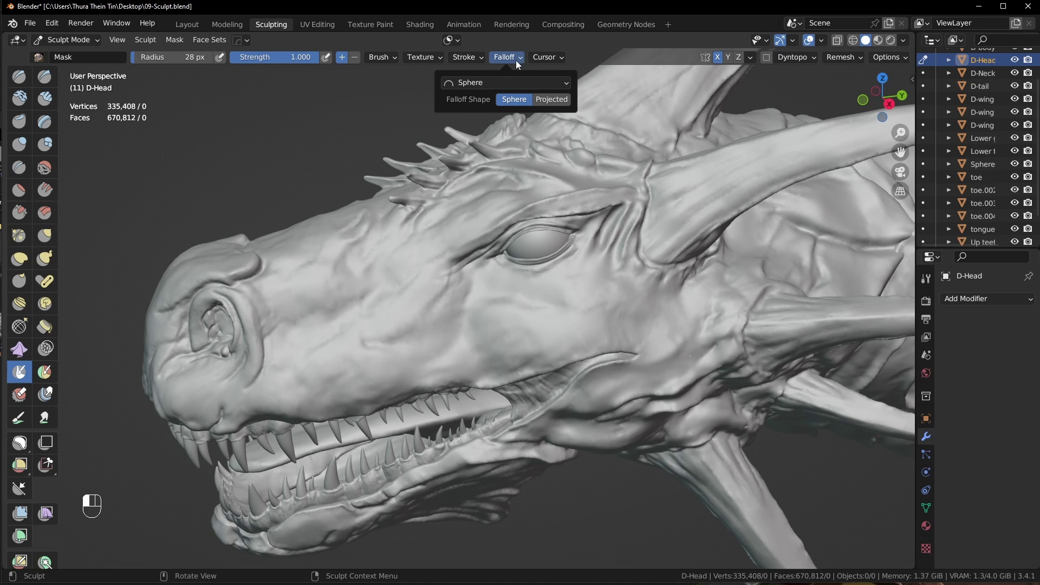
pyautogui.click(471, 85)
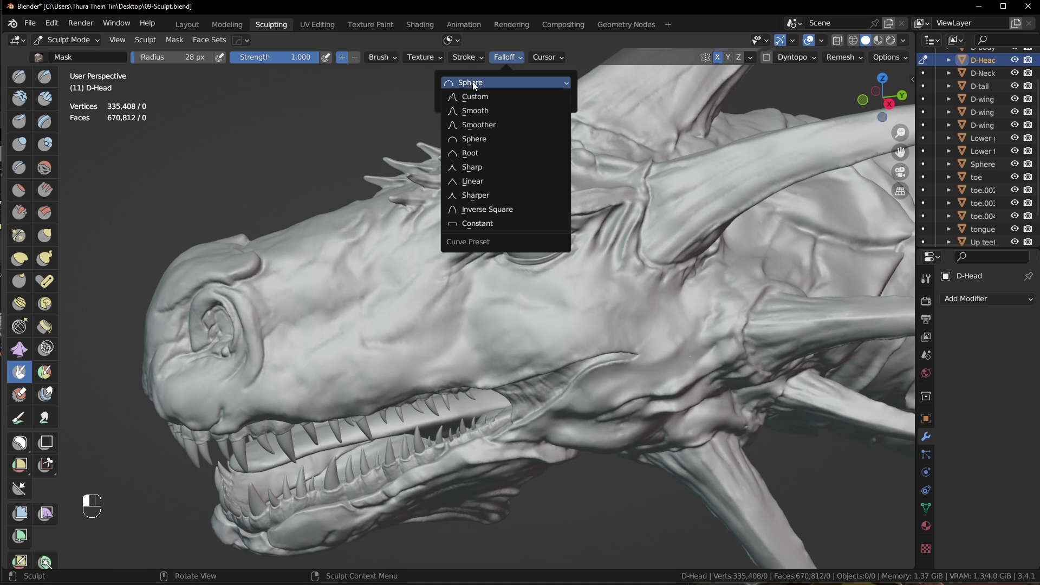
pyautogui.click(479, 113)
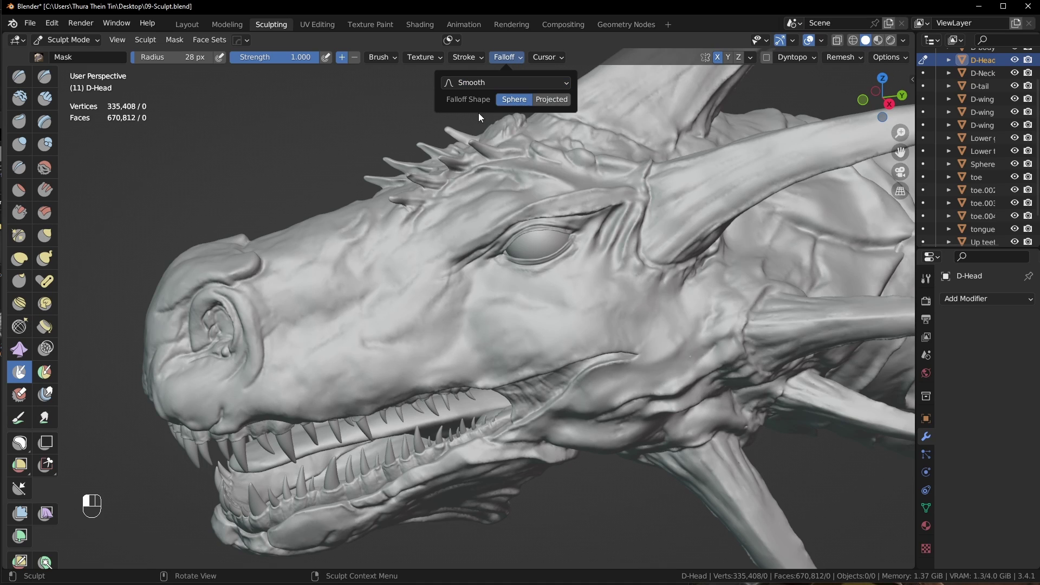
# Set the falloff curve to Sphere and paint a mask patch on the middle of the snout with a 26 px brush
pyautogui.click(511, 86)
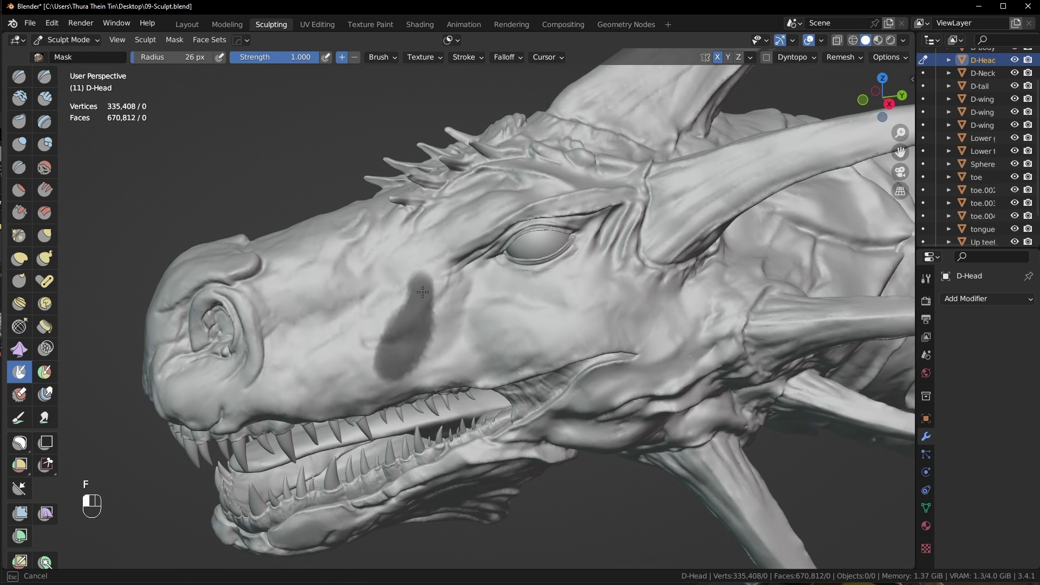
pyautogui.moveTo(388, 359)
pyautogui.mouseDown()
pyautogui.moveTo(383, 374)
pyautogui.moveTo(373, 317)
pyautogui.mouseUp()
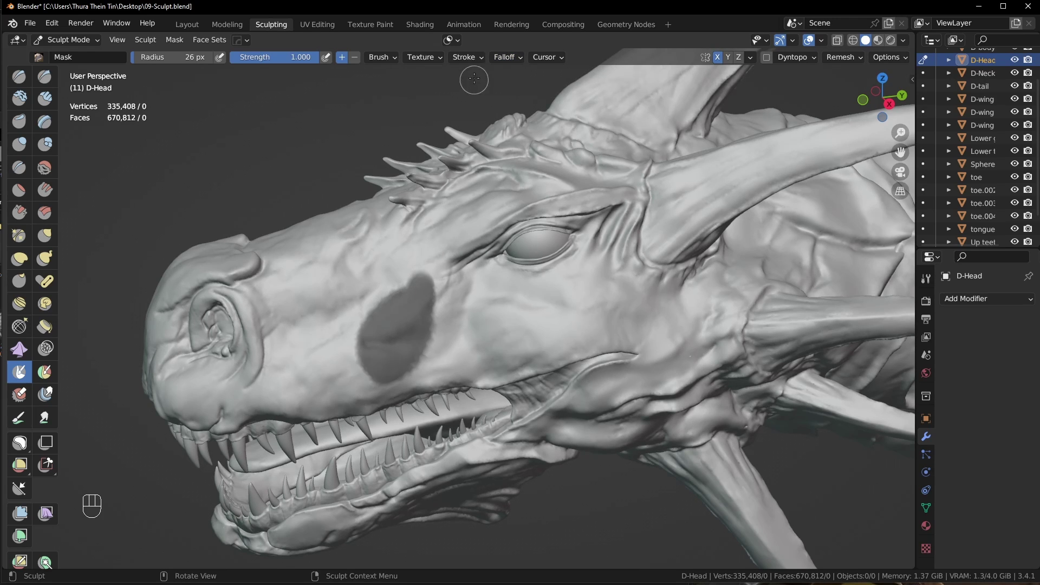
# Set the Mask brush's falloff to Smooth and paint a second mask patch just behind the nostril
pyautogui.click(513, 56)
pyautogui.click(500, 83)
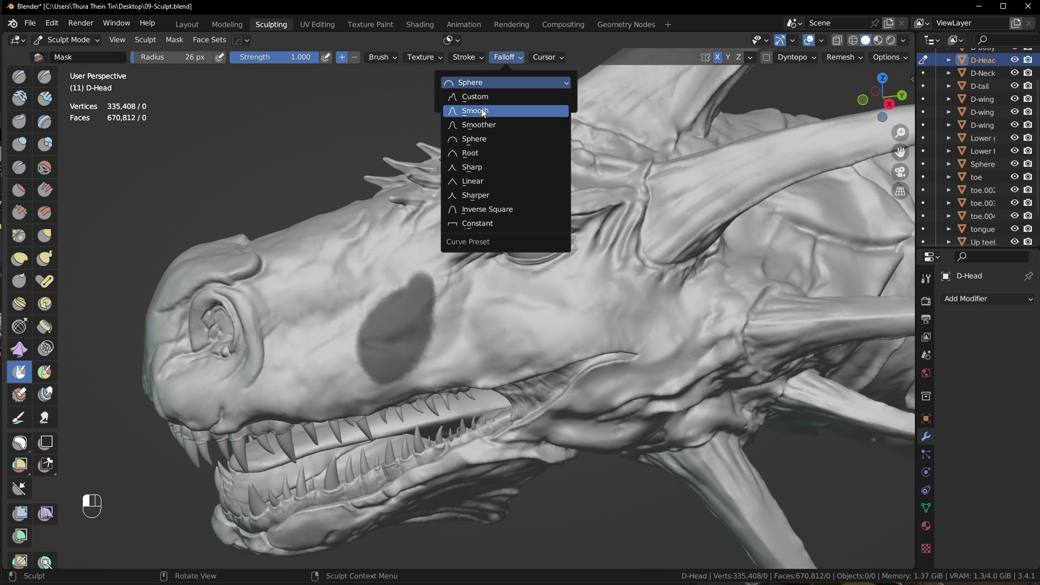
pyautogui.click(477, 110)
pyautogui.moveTo(301, 319)
pyautogui.mouseDown()
pyautogui.moveTo(285, 374)
pyautogui.moveTo(317, 347)
pyautogui.moveTo(298, 398)
pyautogui.mouseUp()
pyautogui.keyDown('ctrl'); pyautogui.keyDown('alt'); pyautogui.moveTo(357, 385); pyautogui.dragTo(374, 295); pyautogui.keyUp('alt'); pyautogui.keyUp('ctrl')
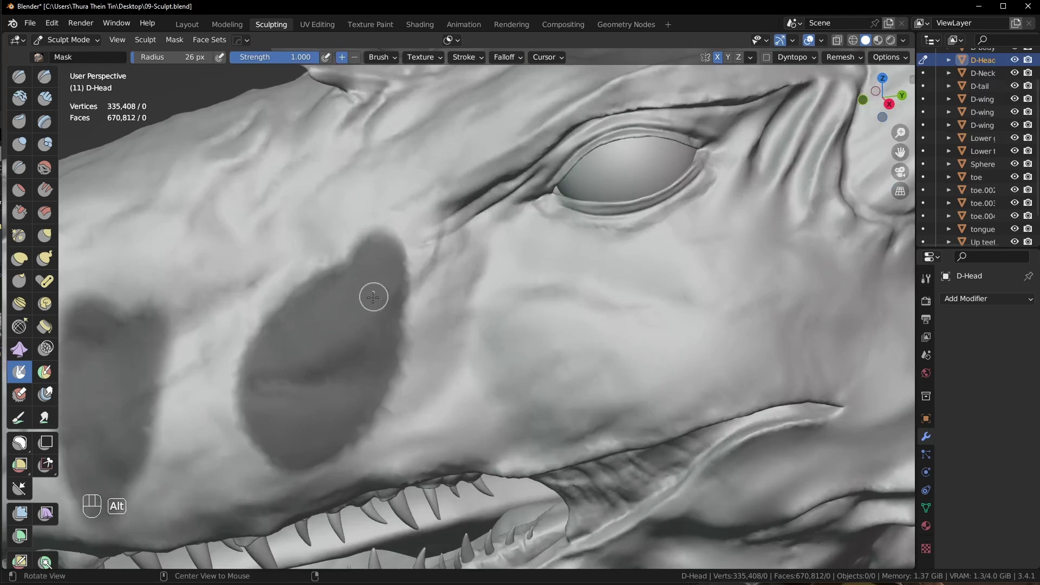
# Paint a rounded mask patch on the cheek below the eye, above the mouth corner
pyautogui.keyDown('alt'); pyautogui.keyDown('shift'); pyautogui.moveTo(372, 350); pyautogui.dragTo(517, 255); pyautogui.keyUp('shift'); pyautogui.keyUp('alt')
pyautogui.keyDown('ctrl'); pyautogui.keyDown('alt'); pyautogui.moveTo(582, 271); pyautogui.dragTo(584, 336); pyautogui.keyUp('alt'); pyautogui.keyUp('ctrl')
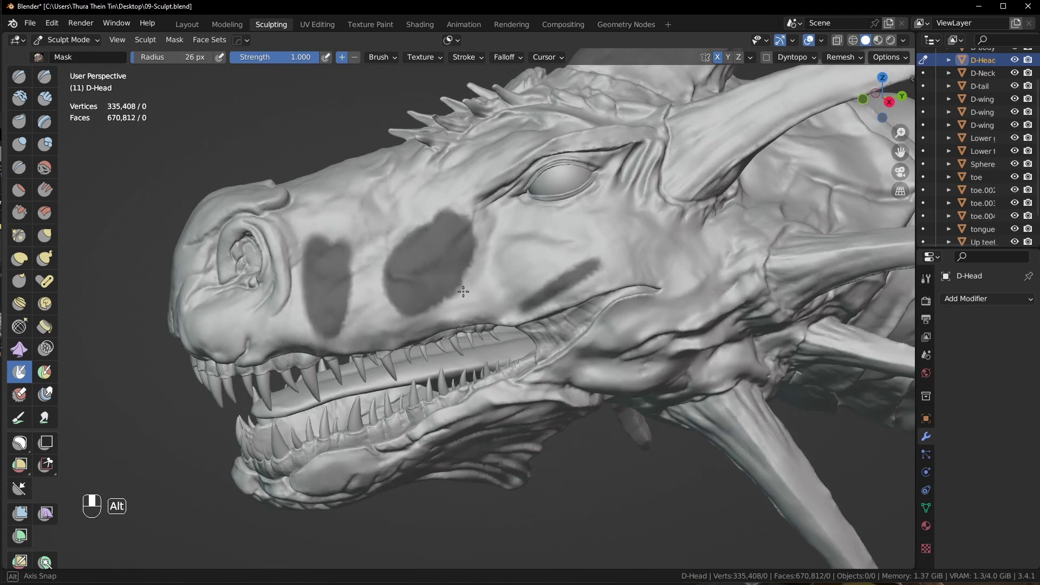
pyautogui.keyDown('alt'); pyautogui.moveTo(462, 290); pyautogui.dragTo(420, 337); pyautogui.keyUp('alt')
pyautogui.moveTo(476, 287)
pyautogui.keyDown('ctrl'); pyautogui.mouseDown()
pyautogui.moveTo(425, 300)
pyautogui.moveTo(465, 277)
pyautogui.moveTo(469, 230)
pyautogui.mouseUp(); pyautogui.keyUp('ctrl')
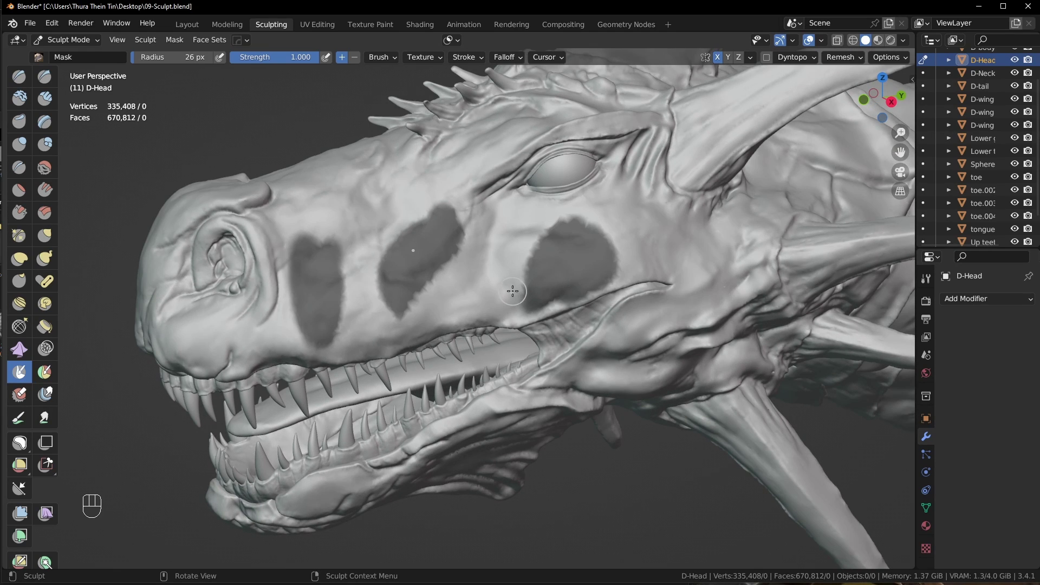
# Clear the whole mask and paint one large mask patch on the middle of the snout with a 49 px brush
pyautogui.press('alt')
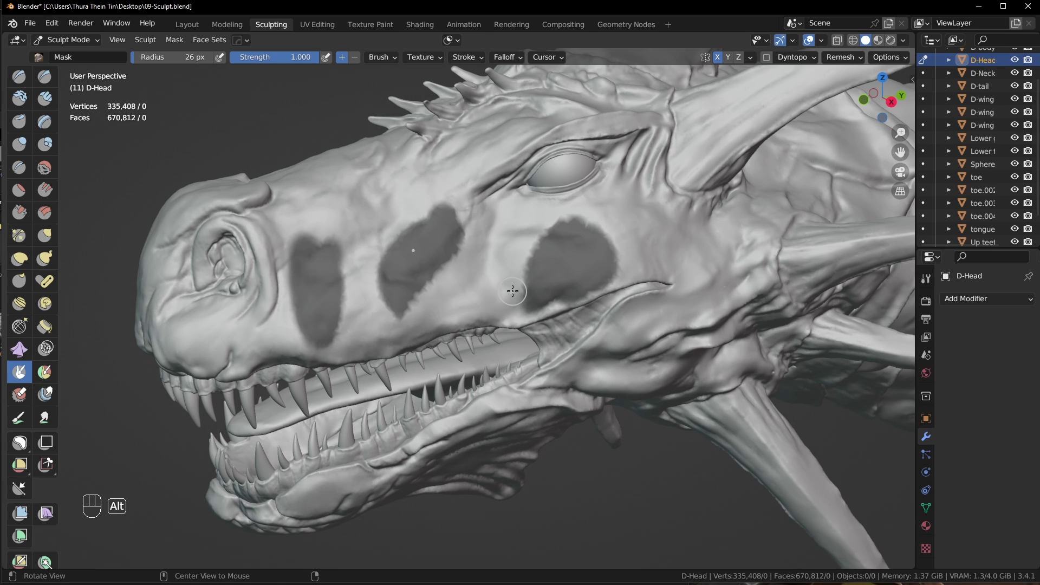
pyautogui.hotkey('alt', 'm')
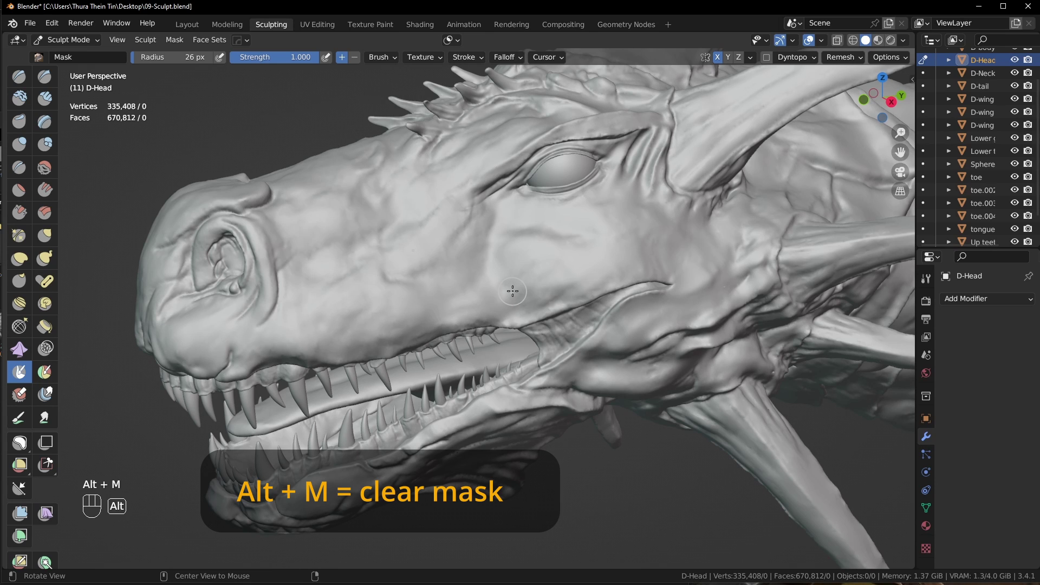
pyautogui.press('f')
pyautogui.click(392, 297)
pyautogui.moveTo(364, 309)
pyautogui.mouseDown()
pyautogui.moveTo(397, 275)
pyautogui.moveTo(366, 248)
pyautogui.moveTo(410, 287)
pyautogui.moveTo(344, 254)
pyautogui.mouseUp()
pyautogui.moveTo(407, 276)
pyautogui.keyDown('ctrl'); pyautogui.keyDown('alt'); pyautogui.mouseDown()
pyautogui.moveTo(395, 286)
pyautogui.moveTo(416, 318)
pyautogui.moveTo(415, 296)
pyautogui.moveTo(463, 308)
pyautogui.moveTo(425, 304)
pyautogui.moveTo(433, 276)
pyautogui.moveTo(464, 308)
pyautogui.mouseUp(); pyautogui.keyUp('alt'); pyautogui.keyUp('ctrl')
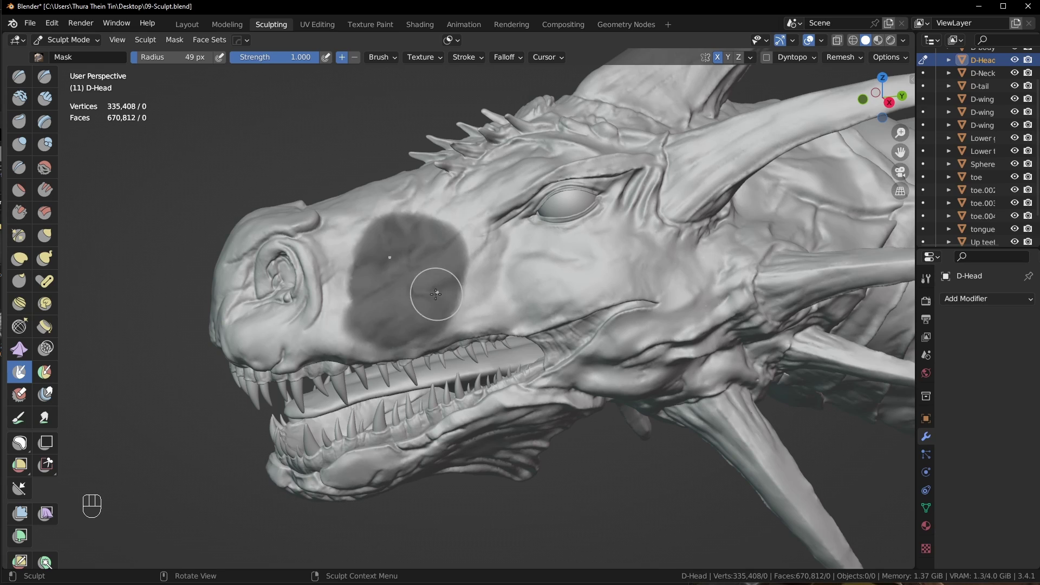
# Try Increase Contrast and Invert Mask on the painted snout mask
pyautogui.press('a')
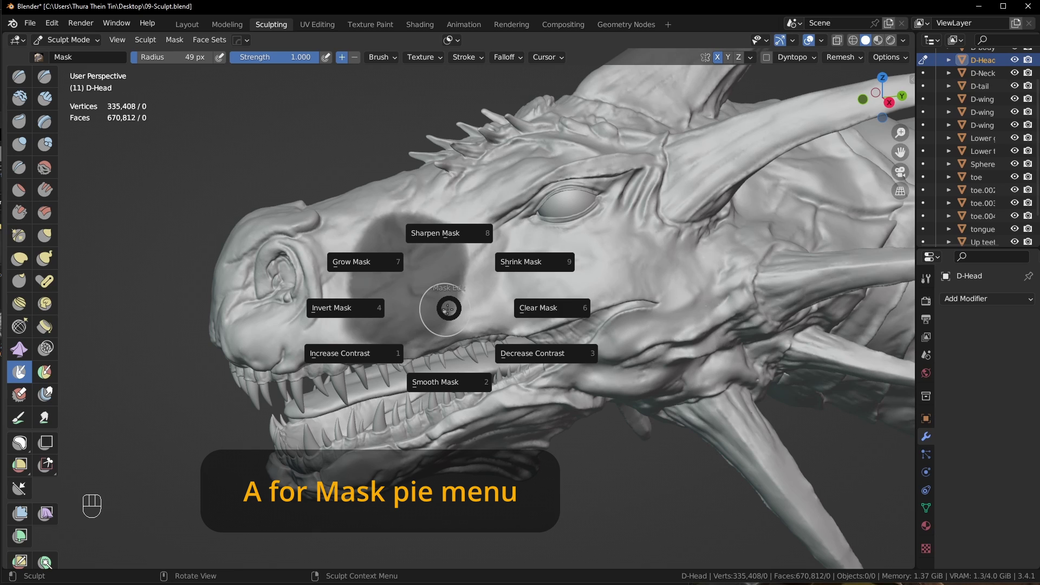
pyautogui.click(353, 353)
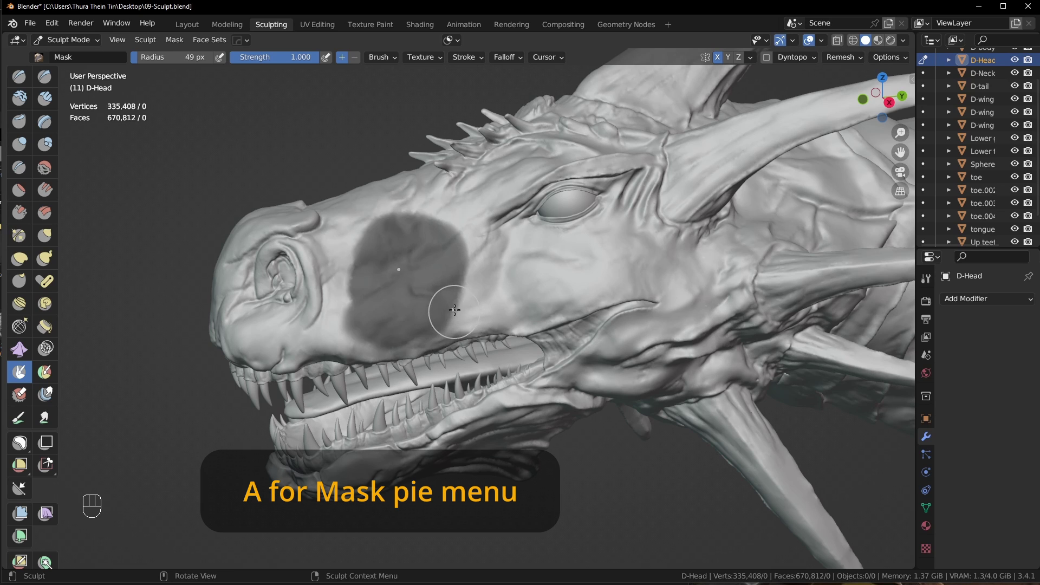
pyautogui.press('a')
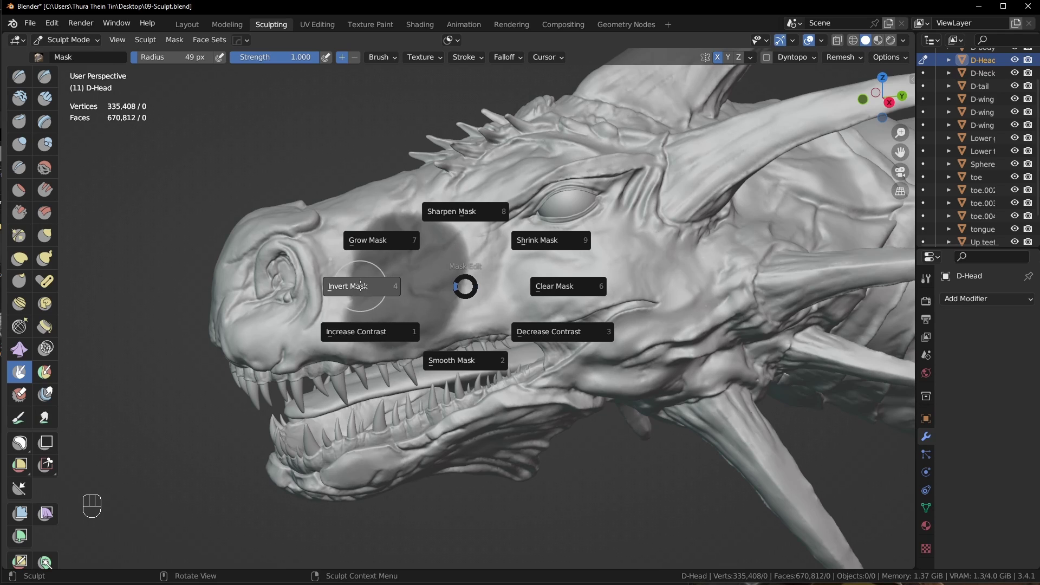
pyautogui.click(363, 286)
# Sharpen the edge of the snout mask and smooth it with the mask filters
pyautogui.press('a')
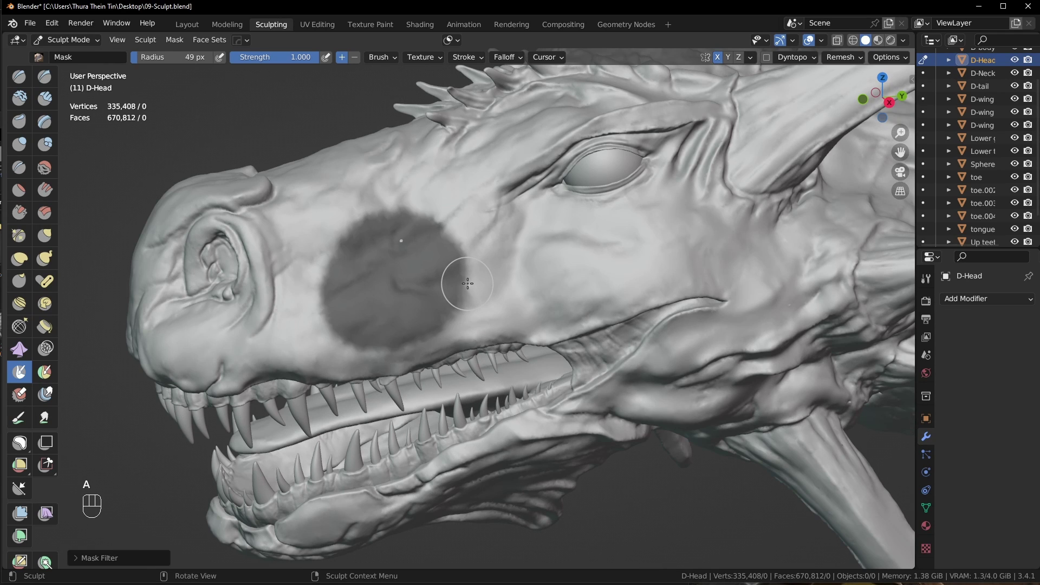
pyautogui.press('a')
pyautogui.click(471, 204)
pyautogui.press('a')
pyautogui.click(447, 347)
# Sharpen the blurred snout mask again and grow it outward with Grow Mask
pyautogui.press('a')
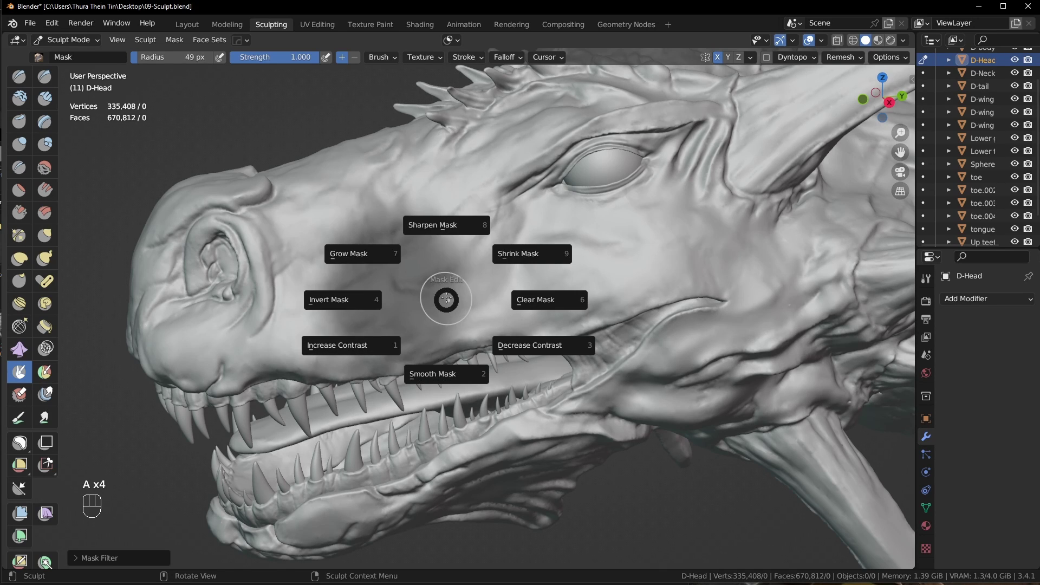
pyautogui.click(447, 225)
pyautogui.press('a')
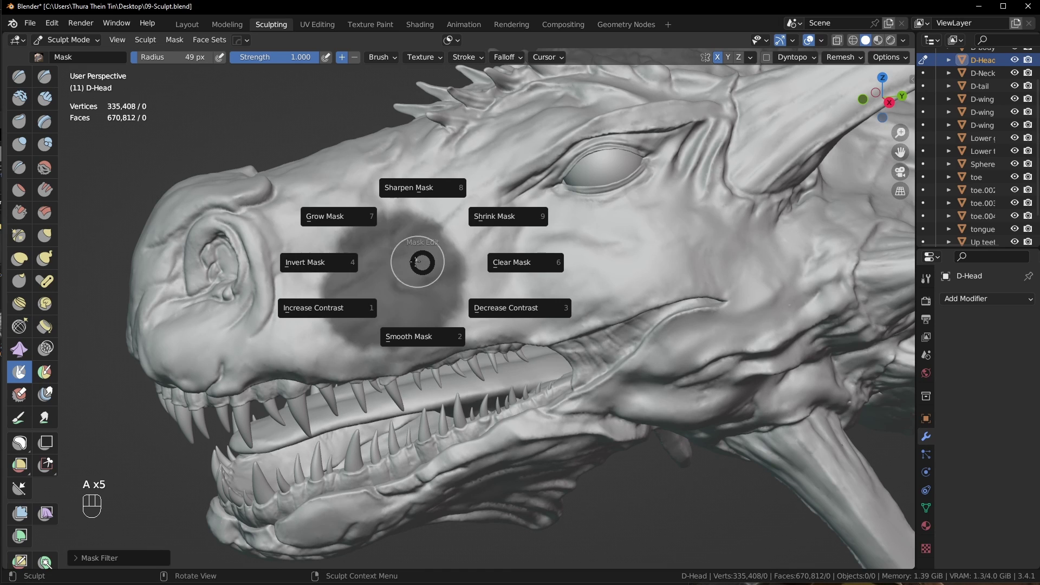
pyautogui.click(341, 214)
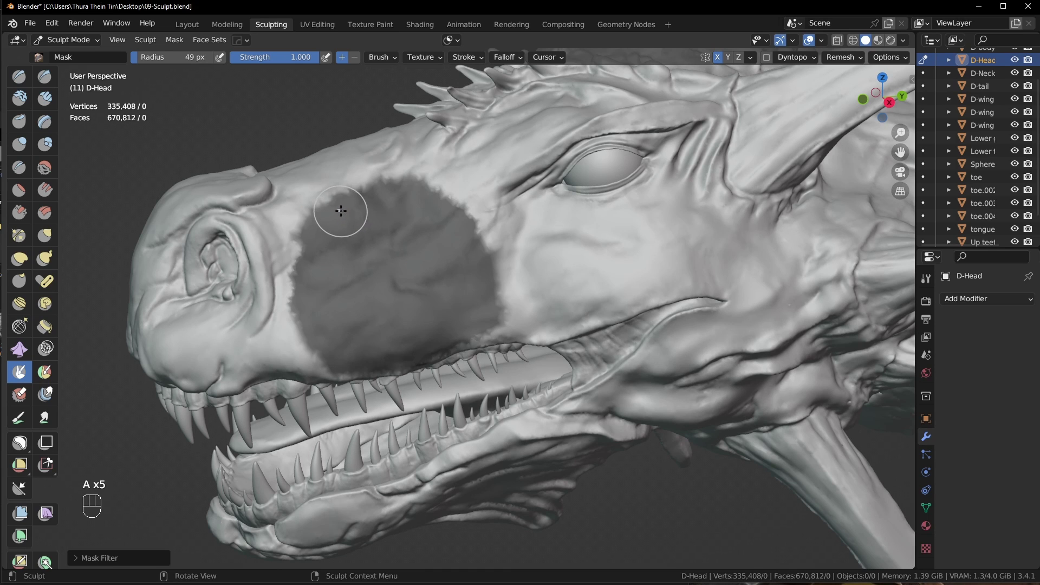
# Reduce the snout mask's size with Shrink Mask
pyautogui.press('a')
pyautogui.click(427, 167)
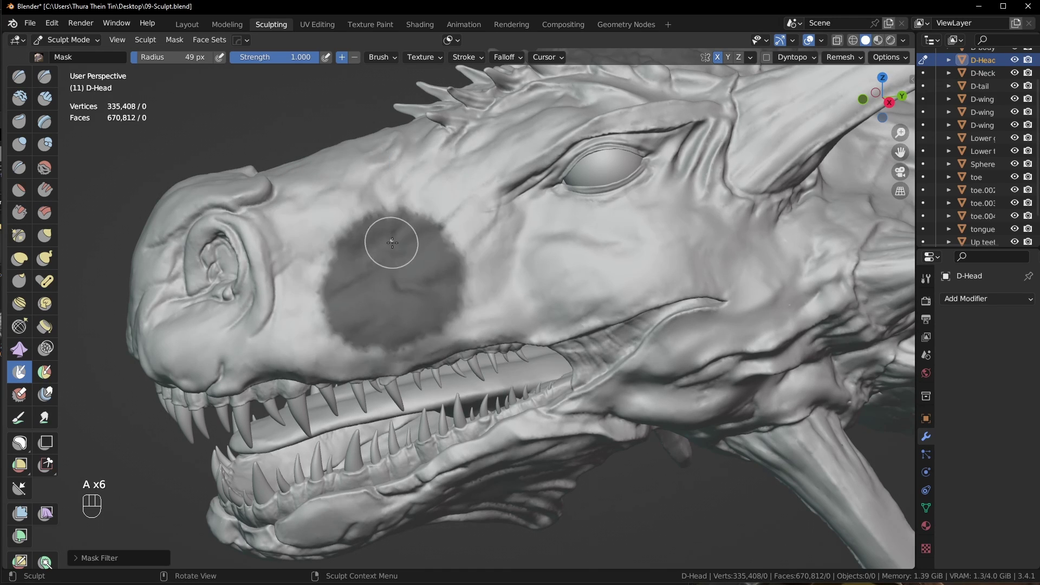
pyautogui.press('a')
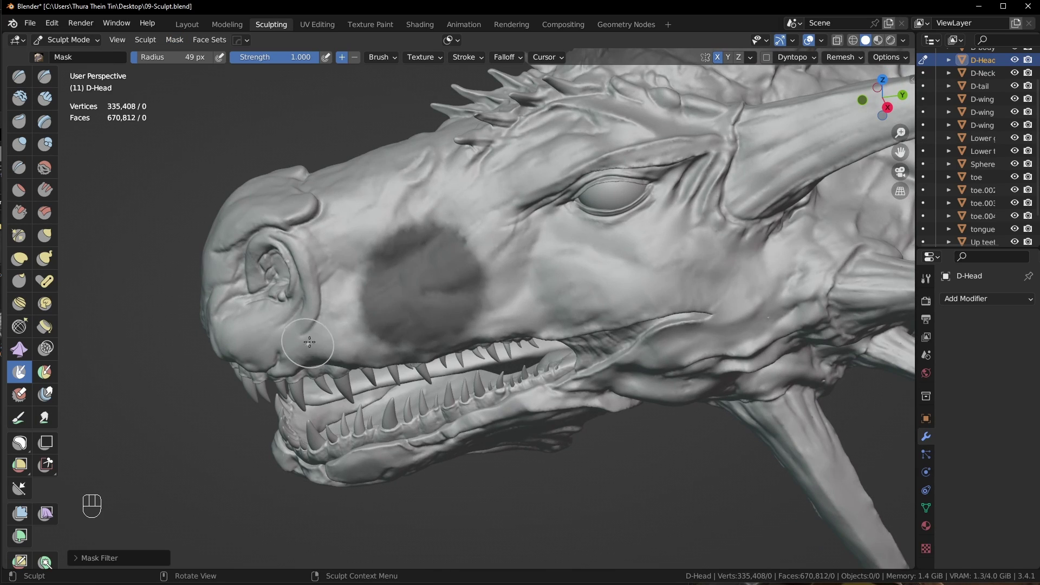
# Clear the whole mask and bring up the list of mask operations for review
pyautogui.hotkey('alt', 'm')
pyautogui.moveTo(410, 125); pyautogui.dragTo(249, 209, button='middle')
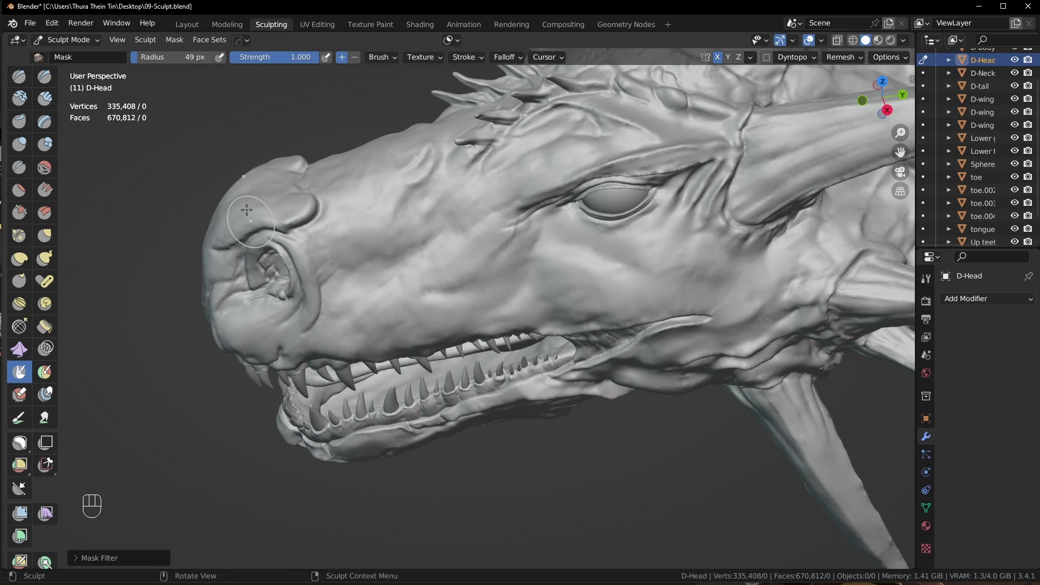
pyautogui.click(174, 40)
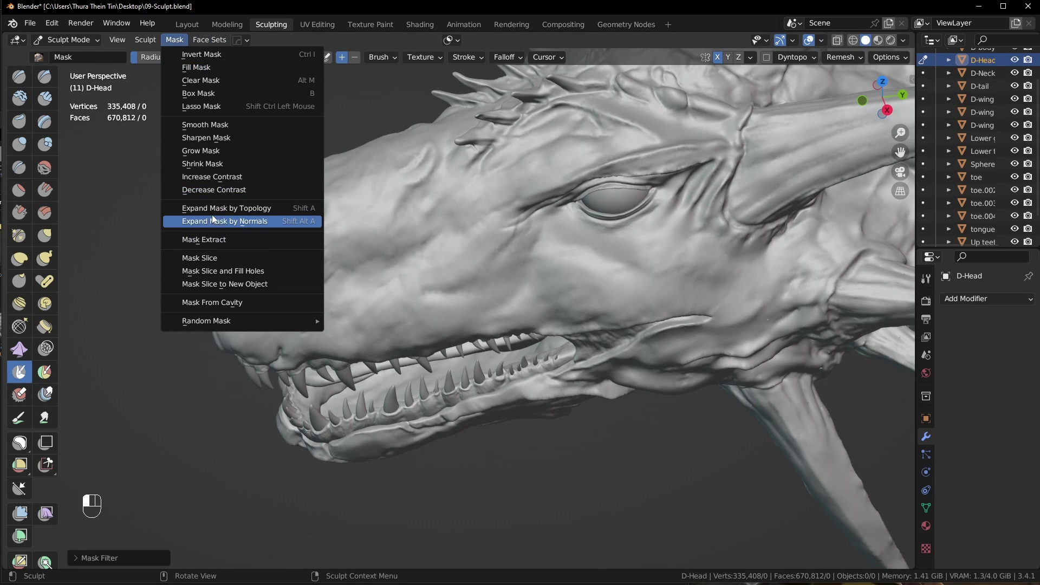
pyautogui.moveTo(465, 351)
pyautogui.mouseDown(button='middle')
pyautogui.moveTo(481, 305)
pyautogui.moveTo(552, 234)
pyautogui.moveTo(351, 392)
pyautogui.moveTo(429, 312)
pyautogui.moveTo(437, 247)
pyautogui.moveTo(411, 273)
pyautogui.moveTo(455, 293)
pyautogui.mouseUp(button='middle')
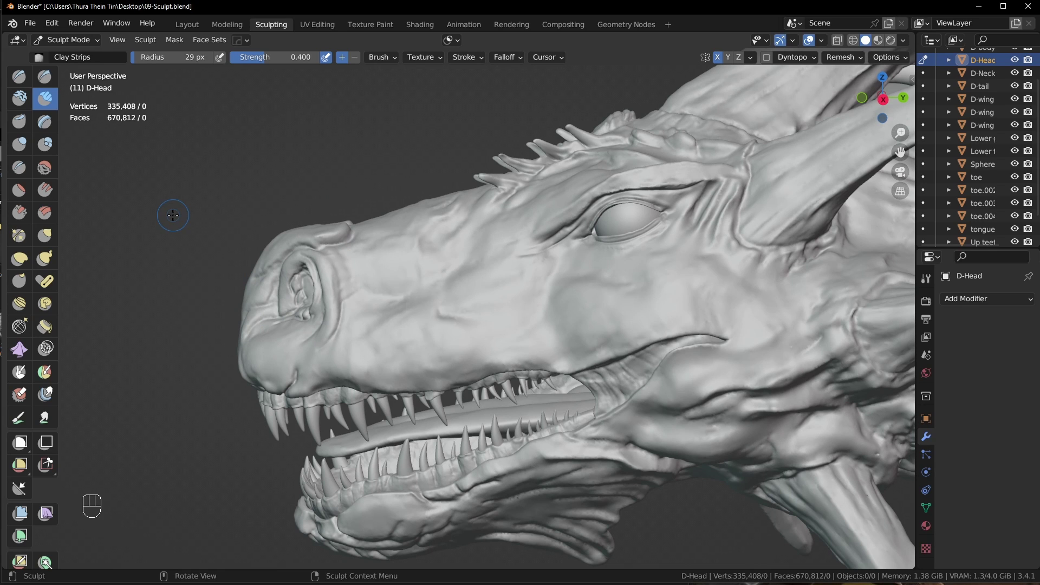
# Box-mask the front of the nose and add a second box mask over the upper snout in the right orthographic view
pyautogui.press('b')
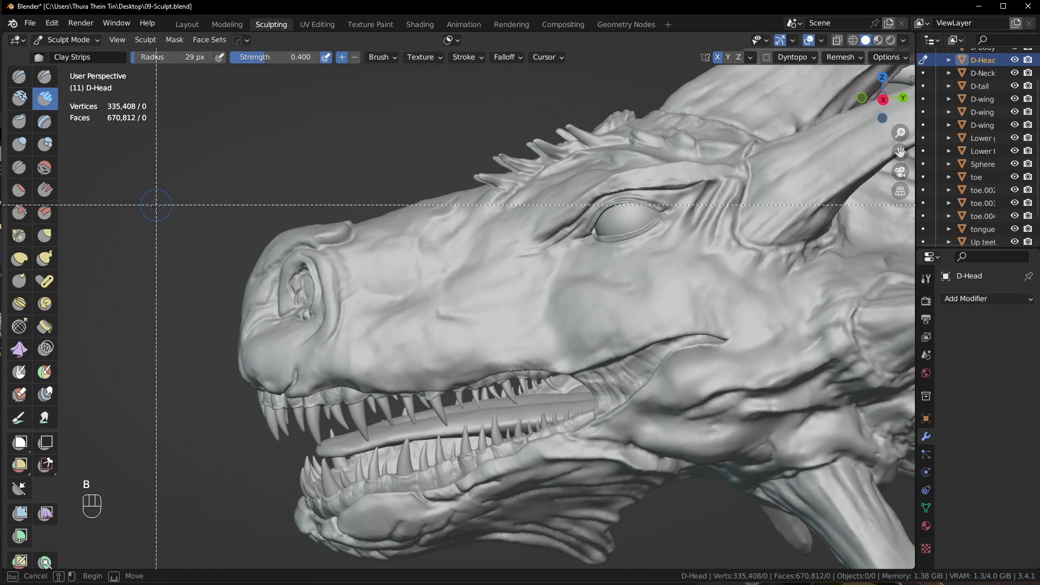
pyautogui.moveTo(153, 195); pyautogui.dragTo(356, 434)
pyautogui.press('KP_3')
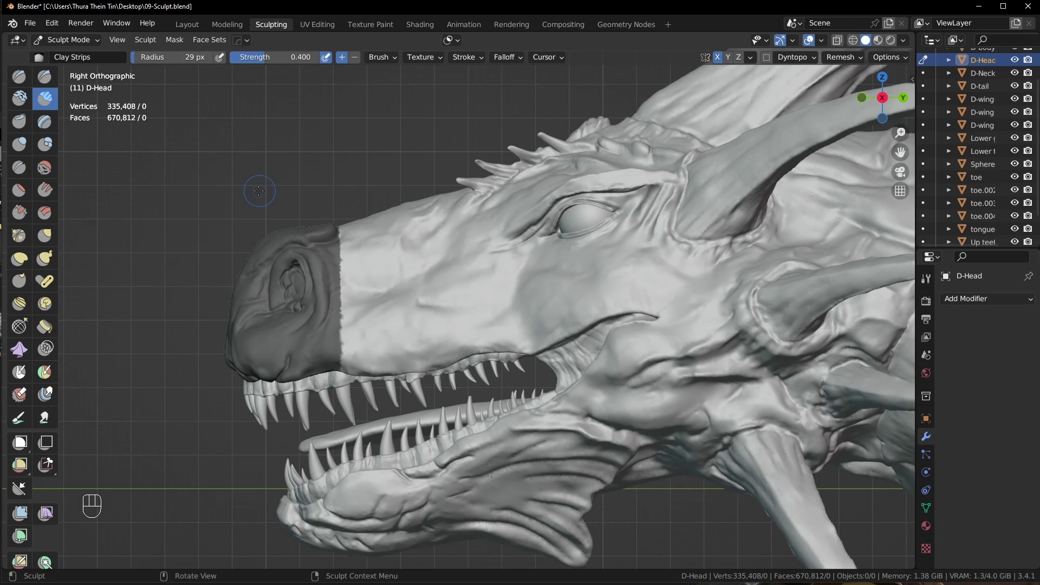
pyautogui.press('b')
pyautogui.moveTo(220, 158); pyautogui.dragTo(414, 287)
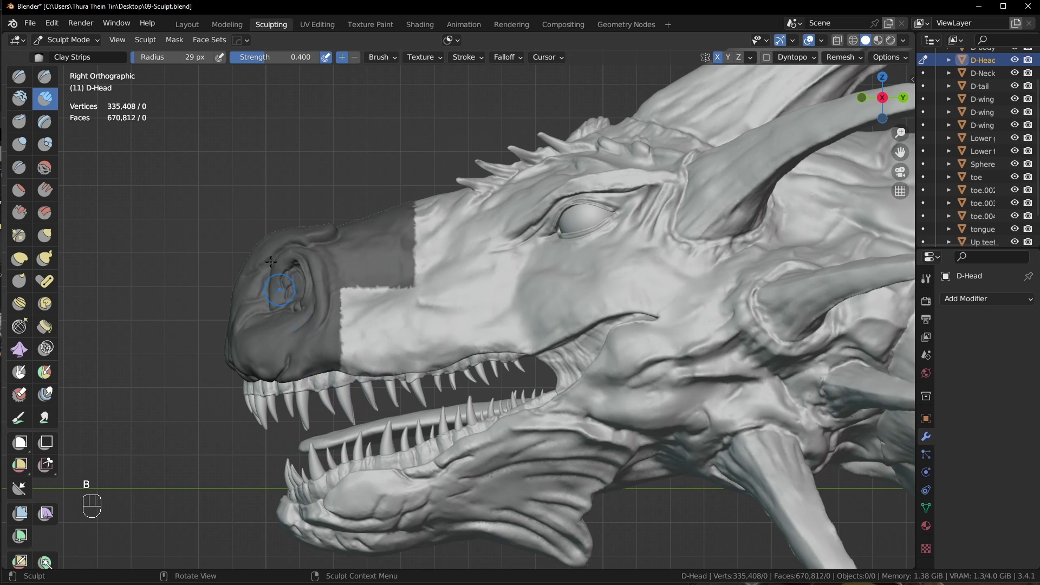
# Extend the mask over the rest of the snout with a lasso mask
pyautogui.moveTo(347, 421)
pyautogui.keyDown('ctrl'); pyautogui.keyDown('shift'); pyautogui.mouseDown()
pyautogui.moveTo(225, 423)
pyautogui.moveTo(233, 209)
pyautogui.moveTo(374, 152)
pyautogui.moveTo(443, 210)
pyautogui.moveTo(476, 303)
pyautogui.moveTo(455, 360)
pyautogui.mouseUp(); pyautogui.keyUp('shift'); pyautogui.keyUp('ctrl')
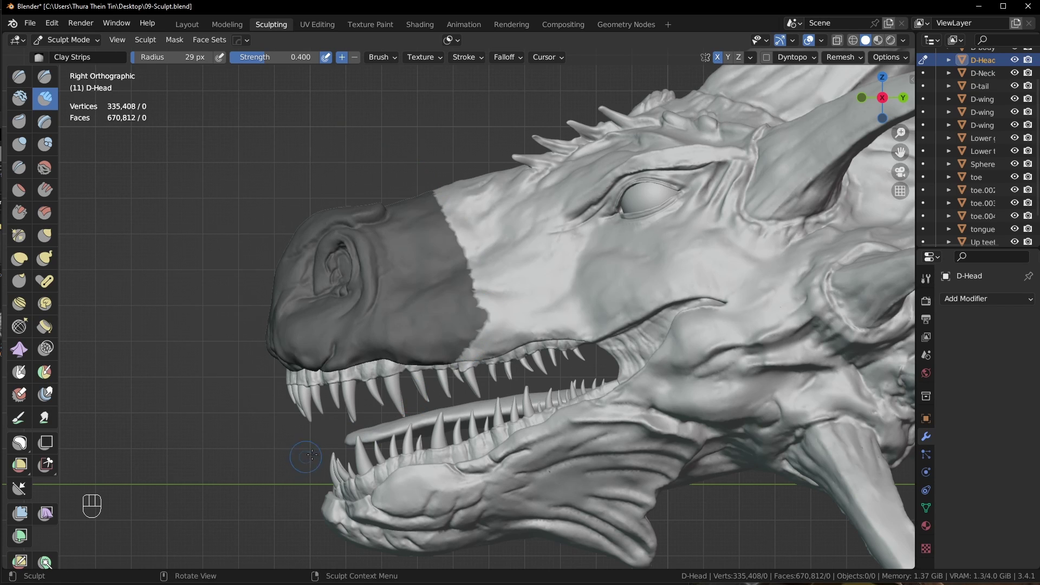
pyautogui.keyDown('alt'); pyautogui.moveTo(314, 461); pyautogui.dragTo(380, 405); pyautogui.keyUp('alt')
pyautogui.keyDown('alt'); pyautogui.moveTo(380, 405); pyautogui.dragTo(398, 401, button='middle'); pyautogui.keyUp('alt')
pyautogui.press('b')
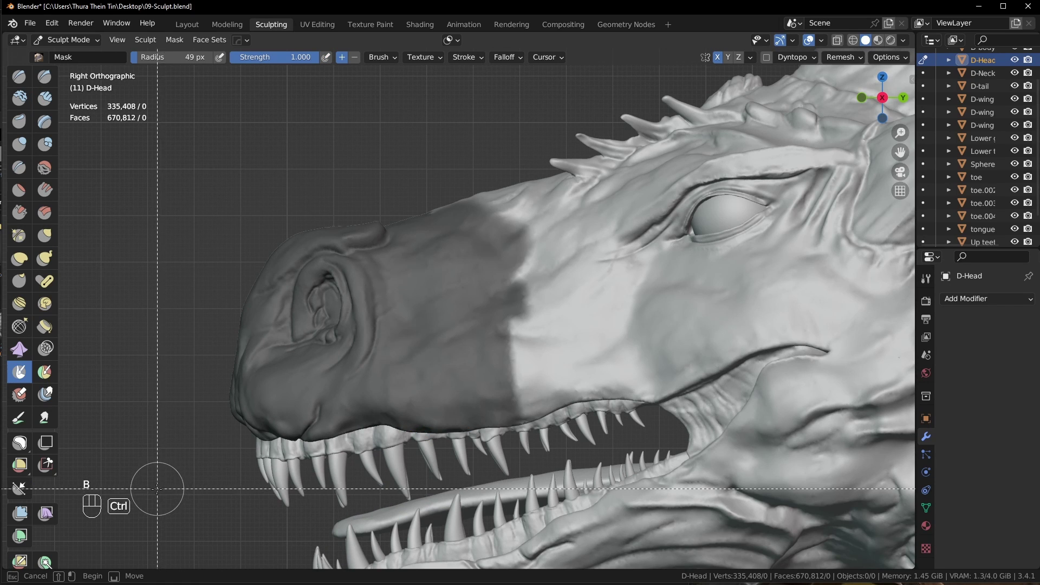
pyautogui.keyDown('ctrl'); pyautogui.rightClick(334, 359); pyautogui.keyUp('ctrl')
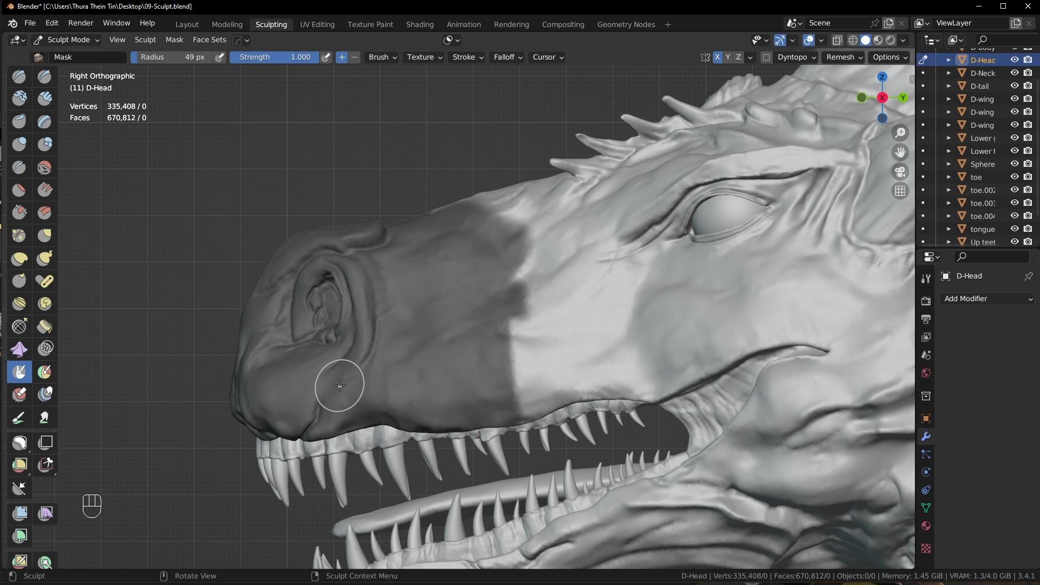
# Remove the lower front of the nose from the mask by inverting it, box-masking that area, and inverting again
pyautogui.press('ctrl')
pyautogui.press('ctrl')
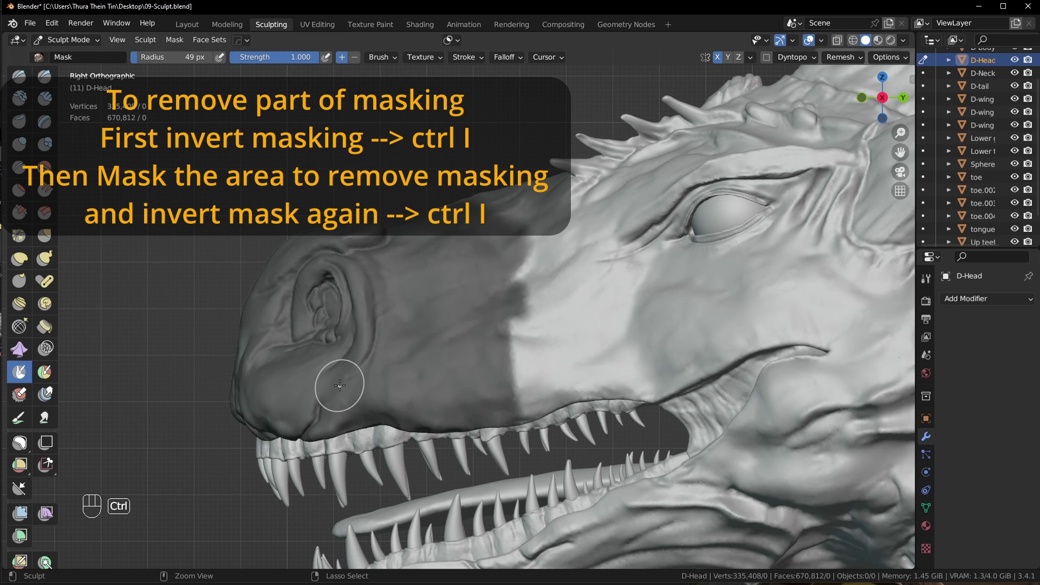
pyautogui.press('ctrl')
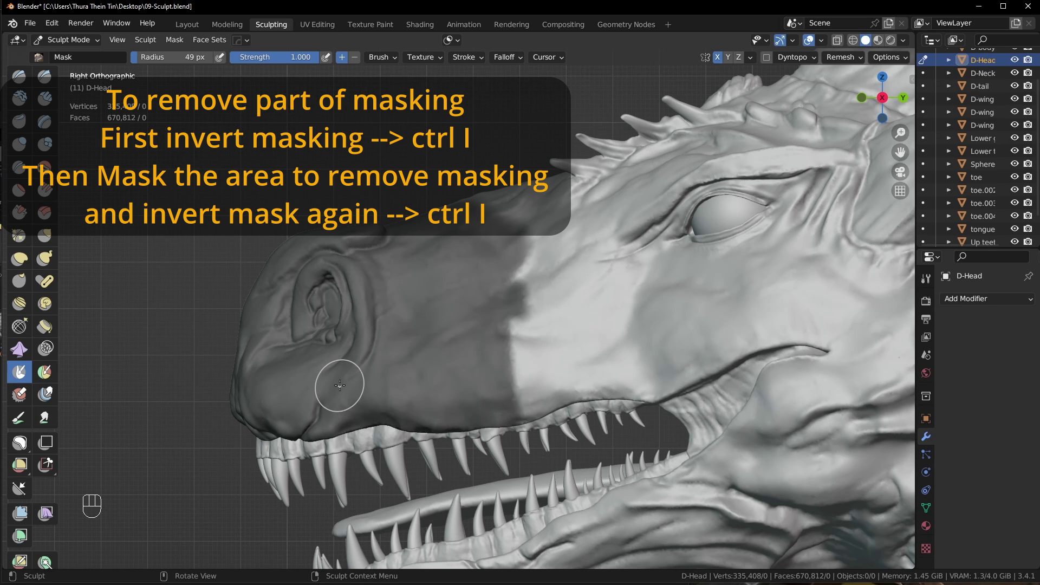
pyautogui.press('ctrl')
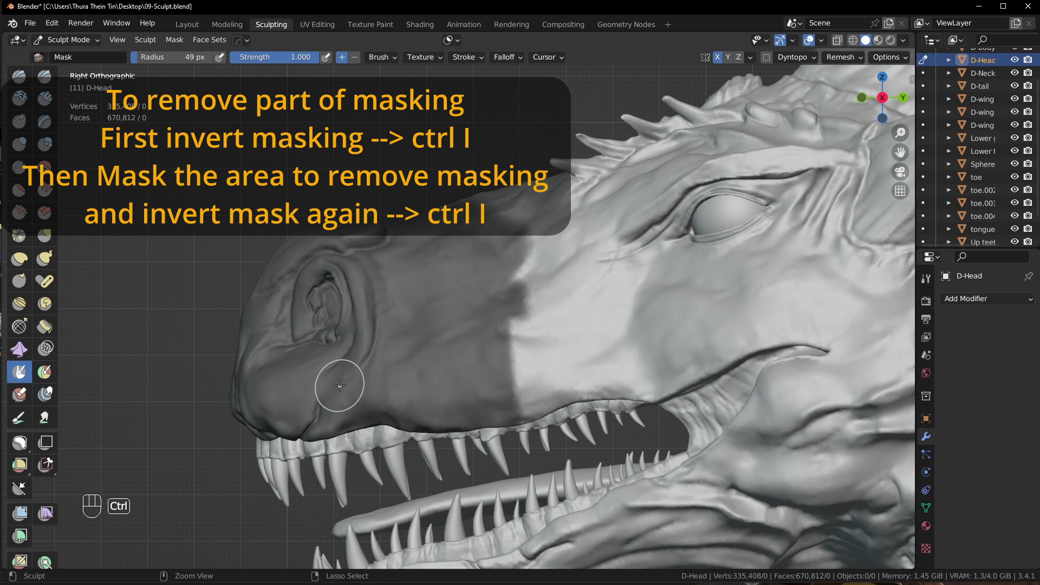
pyautogui.hotkey('ctrl', 'i')
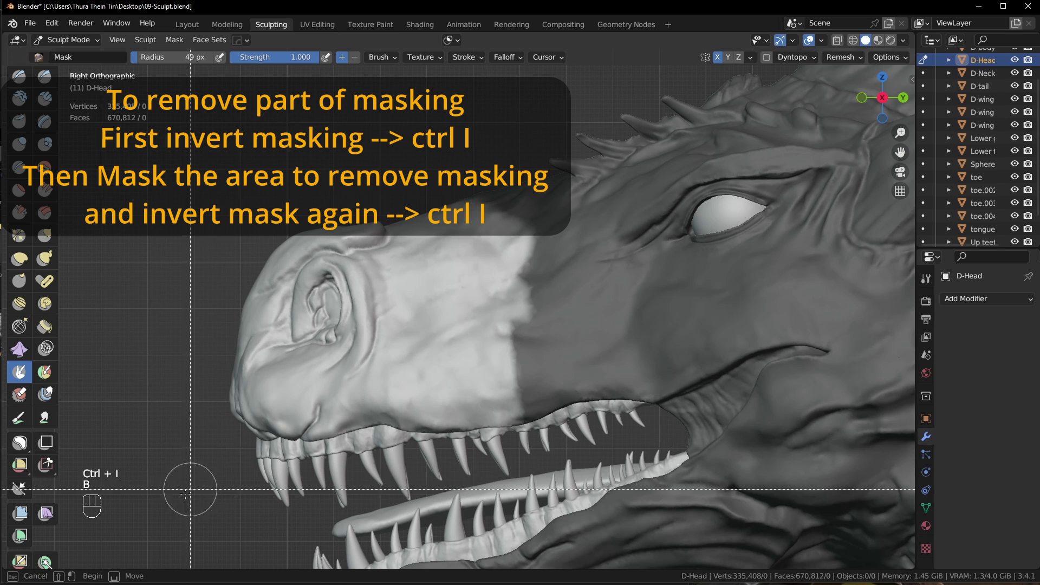
pyautogui.press('b')
pyautogui.moveTo(220, 473); pyautogui.dragTo(313, 345)
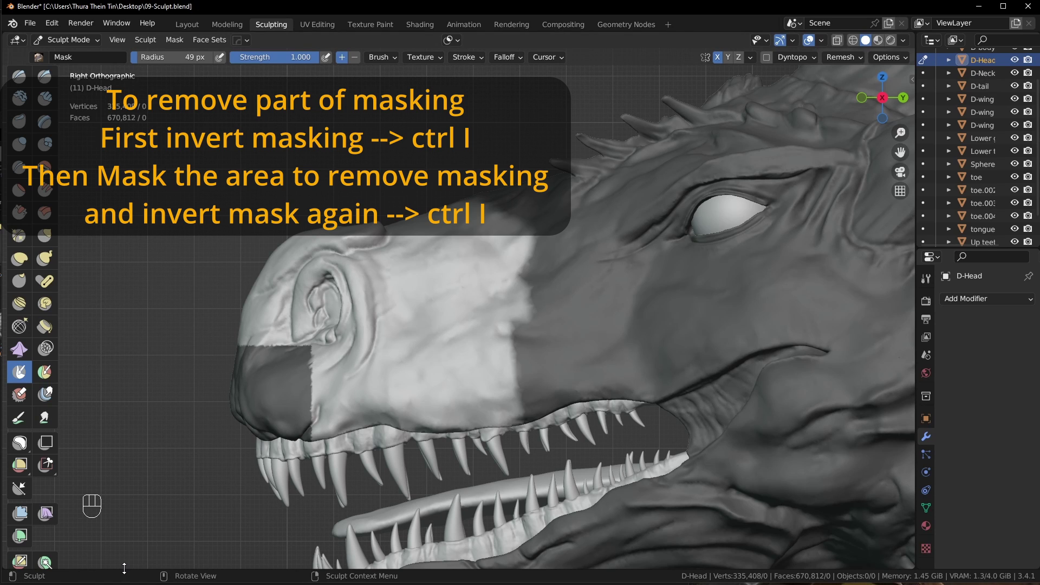
pyautogui.hotkey('ctrl', 'i')
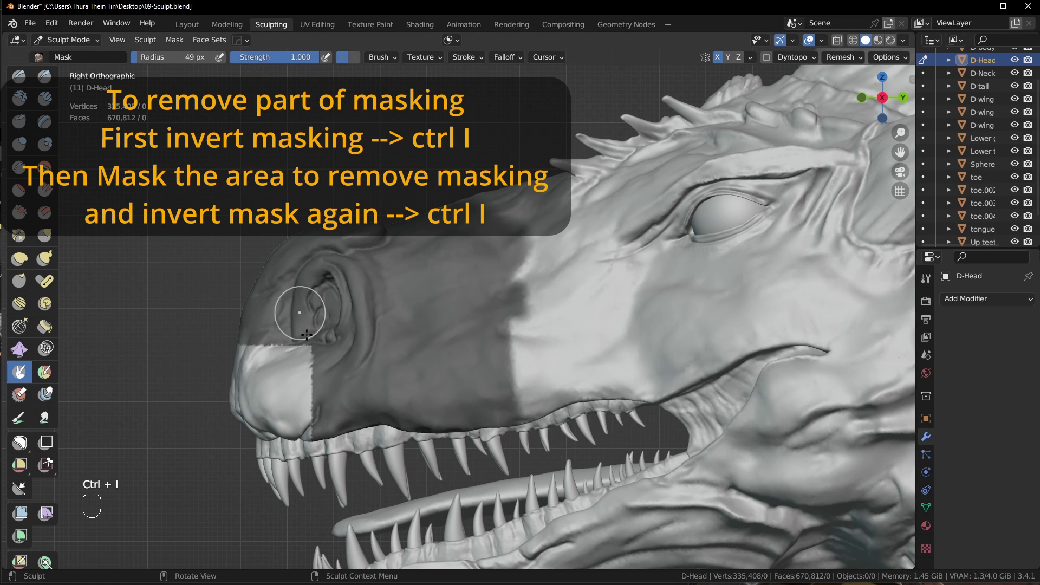
# Invert a lasso mask covering the whole snout and add a lasso mask over the top of the nose
pyautogui.moveTo(299, 494)
pyautogui.keyDown('ctrl'); pyautogui.keyDown('shift'); pyautogui.mouseDown()
pyautogui.moveTo(282, 496)
pyautogui.moveTo(149, 325)
pyautogui.moveTo(379, 158)
pyautogui.moveTo(513, 237)
pyautogui.moveTo(561, 375)
pyautogui.moveTo(560, 498)
pyautogui.mouseUp(); pyautogui.keyUp('shift'); pyautogui.keyUp('ctrl')
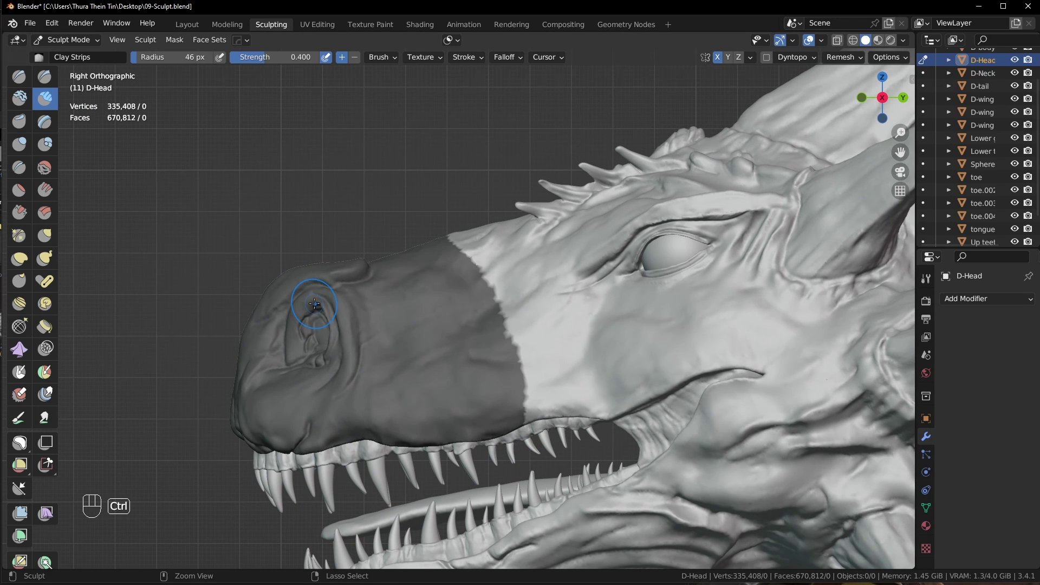
pyautogui.hotkey('ctrl', 'i')
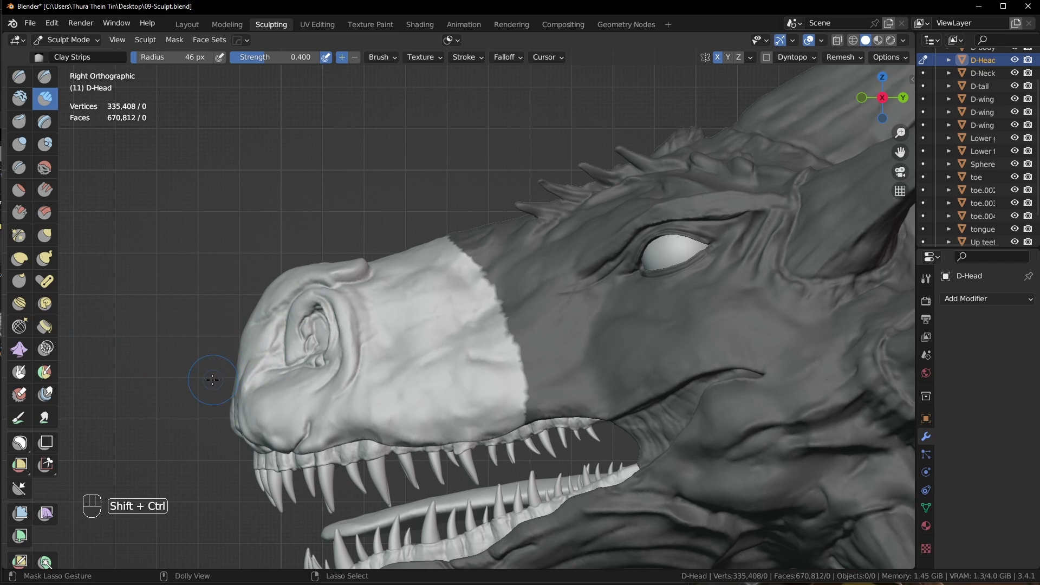
pyautogui.moveTo(214, 366)
pyautogui.keyDown('ctrl'); pyautogui.keyDown('shift'); pyautogui.mouseDown()
pyautogui.moveTo(262, 366)
pyautogui.moveTo(303, 285)
pyautogui.moveTo(365, 272)
pyautogui.moveTo(373, 246)
pyautogui.moveTo(343, 225)
pyautogui.moveTo(217, 351)
pyautogui.mouseUp(); pyautogui.keyUp('shift'); pyautogui.keyUp('ctrl')
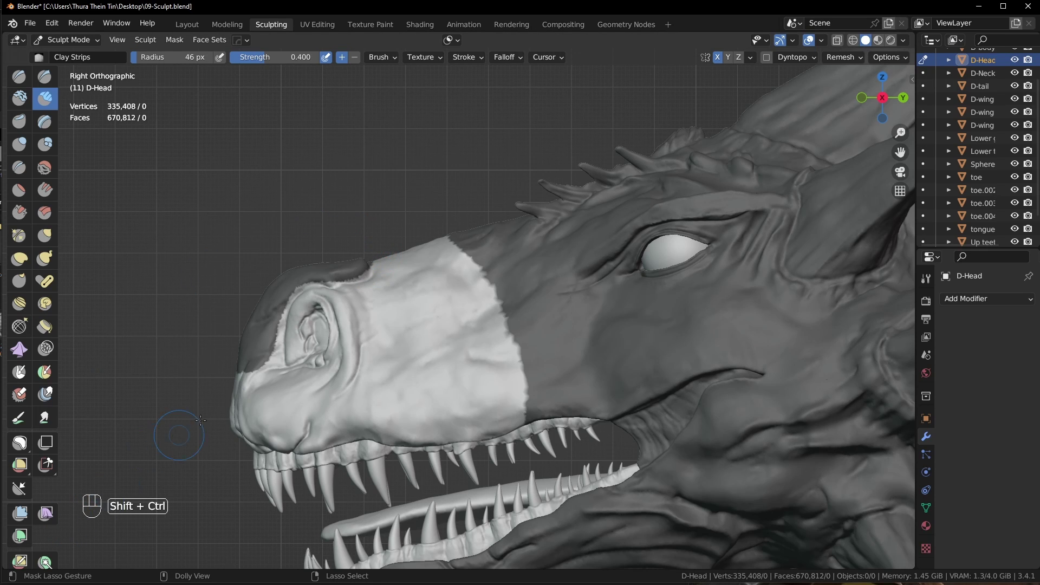
# Erase the mask spill behind the nose's top ridge with a 40 px Mask brush
pyautogui.moveTo(200, 421); pyautogui.dragTo(358, 284, button='middle')
pyautogui.keyDown('shift'); pyautogui.moveTo(357, 284); pyautogui.dragTo(365, 288, button='middle'); pyautogui.keyUp('shift')
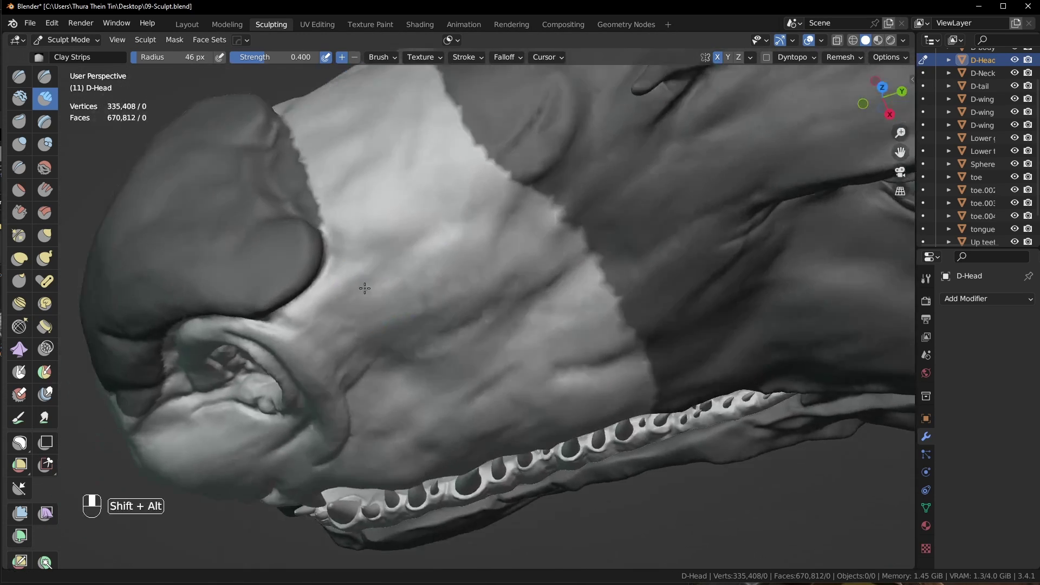
pyautogui.scroll(-2, 365, 287)
pyautogui.press('m')
pyautogui.press('f')
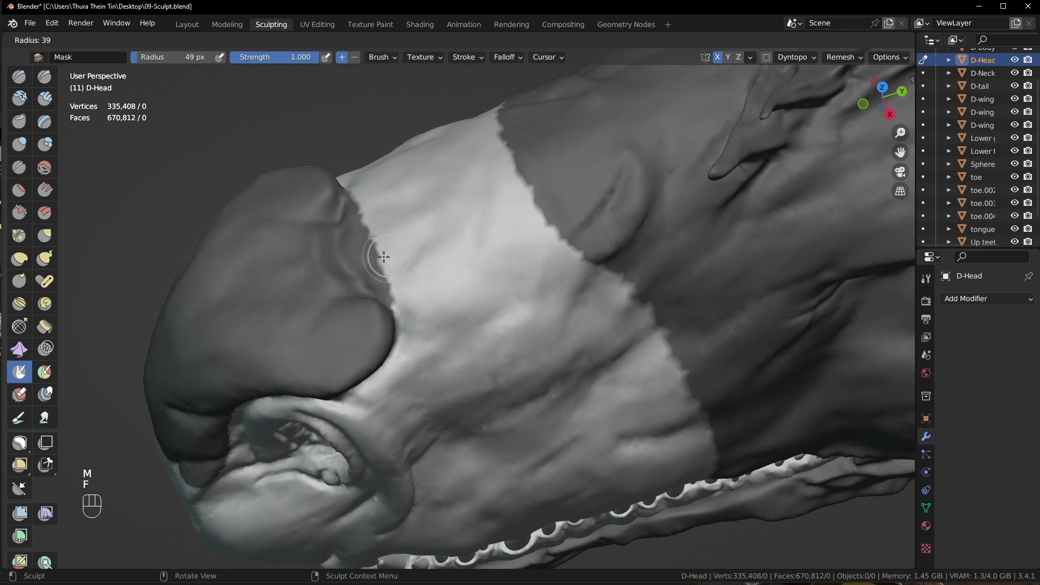
pyautogui.click(384, 257)
pyautogui.moveTo(360, 238)
pyautogui.keyDown('ctrl'); pyautogui.mouseDown()
pyautogui.moveTo(350, 204)
pyautogui.moveTo(421, 325)
pyautogui.mouseUp(); pyautogui.keyUp('ctrl')
pyautogui.moveTo(420, 325); pyautogui.dragTo(297, 423, button='middle')
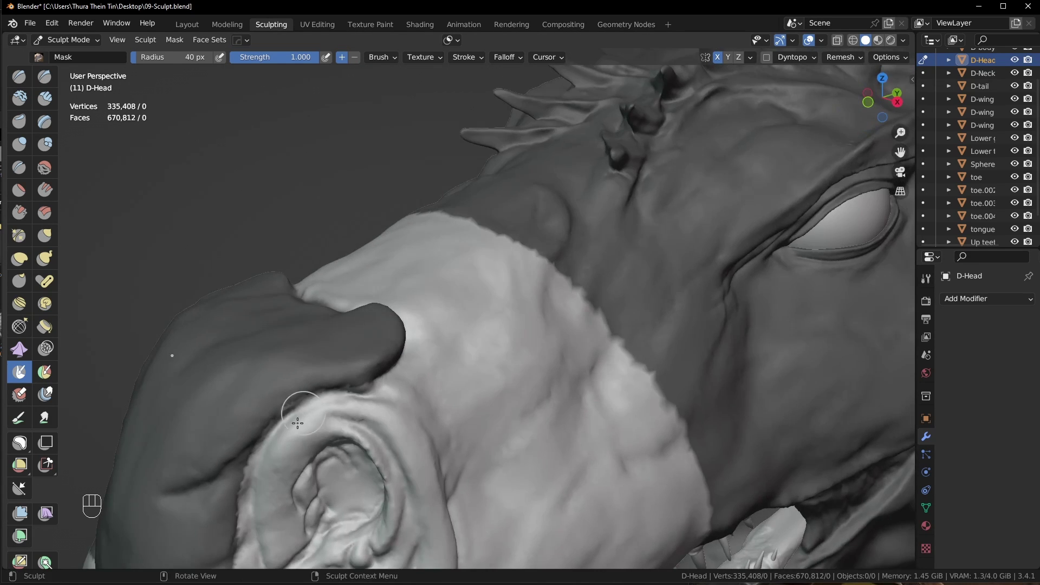
# Refine the edge of the nose mask around the nostril and down the front using a 33 px Mask brush
pyautogui.press('f')
pyautogui.click(270, 439)
pyautogui.moveTo(277, 440)
pyautogui.keyDown('alt'); pyautogui.mouseDown()
pyautogui.moveTo(296, 395)
pyautogui.moveTo(222, 521)
pyautogui.mouseUp(); pyautogui.keyUp('alt')
pyautogui.press('f')
pyautogui.click(300, 395)
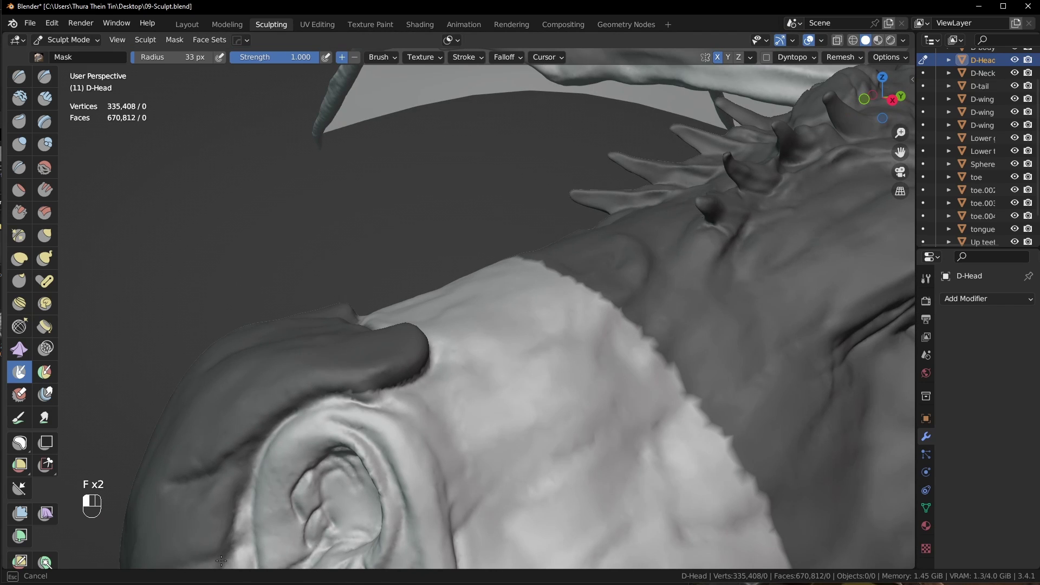
pyautogui.keyDown('alt'); pyautogui.keyDown('shift'); pyautogui.moveTo(242, 485); pyautogui.dragTo(292, 303); pyautogui.keyUp('shift'); pyautogui.keyUp('alt')
pyautogui.keyDown('alt'); pyautogui.moveTo(293, 349); pyautogui.dragTo(292, 337); pyautogui.keyUp('alt')
pyautogui.moveTo(280, 318)
pyautogui.mouseDown()
pyautogui.moveTo(277, 362)
pyautogui.moveTo(233, 399)
pyautogui.moveTo(285, 386)
pyautogui.mouseUp()
pyautogui.moveTo(258, 385)
pyautogui.mouseDown()
pyautogui.moveTo(218, 441)
pyautogui.moveTo(98, 444)
pyautogui.moveTo(82, 412)
pyautogui.moveTo(220, 411)
pyautogui.moveTo(217, 396)
pyautogui.mouseUp()
pyautogui.moveTo(254, 371)
pyautogui.keyDown('alt'); pyautogui.mouseDown()
pyautogui.moveTo(192, 372)
pyautogui.moveTo(347, 350)
pyautogui.mouseUp(); pyautogui.keyUp('alt')
pyautogui.moveTo(347, 350)
pyautogui.keyDown('alt'); pyautogui.keyDown('shift'); pyautogui.mouseDown()
pyautogui.moveTo(313, 350)
pyautogui.moveTo(311, 390)
pyautogui.moveTo(296, 364)
pyautogui.mouseUp(); pyautogui.keyUp('shift'); pyautogui.keyUp('alt')
# Invert the mask and check the unmasked top of the nose from several angles
pyautogui.hotkey('ctrl', 'i')
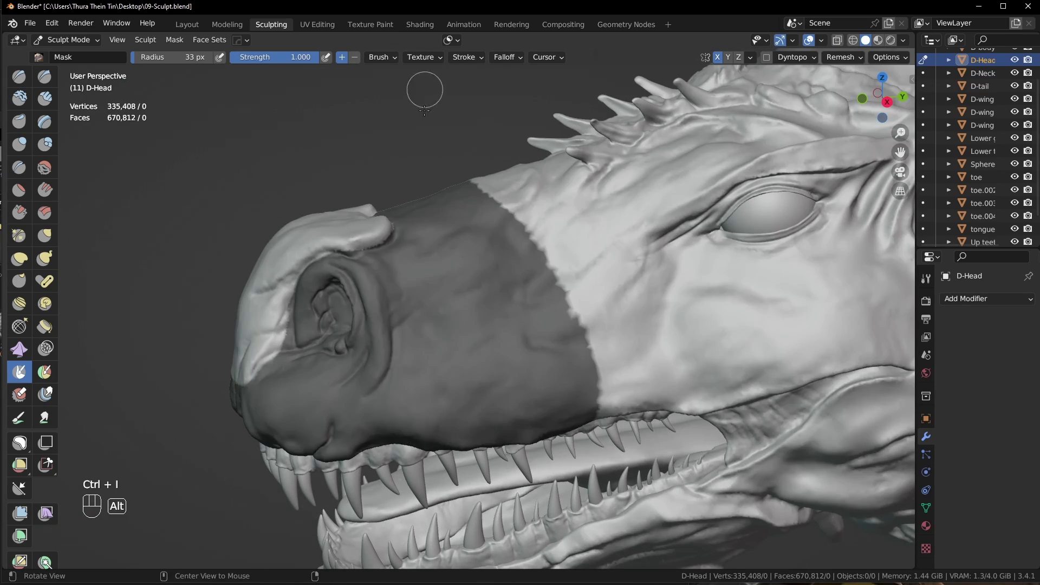
pyautogui.keyDown('alt'); pyautogui.moveTo(502, 251); pyautogui.dragTo(509, 290); pyautogui.keyUp('alt')
pyautogui.moveTo(510, 291)
pyautogui.keyDown('alt'); pyautogui.mouseDown()
pyautogui.moveTo(487, 298)
pyautogui.moveTo(504, 305)
pyautogui.moveTo(509, 345)
pyautogui.moveTo(616, 309)
pyautogui.mouseUp(); pyautogui.keyUp('alt')
pyautogui.keyDown('alt'); pyautogui.keyDown('shift'); pyautogui.moveTo(616, 310); pyautogui.dragTo(553, 335); pyautogui.keyUp('shift'); pyautogui.keyUp('alt')
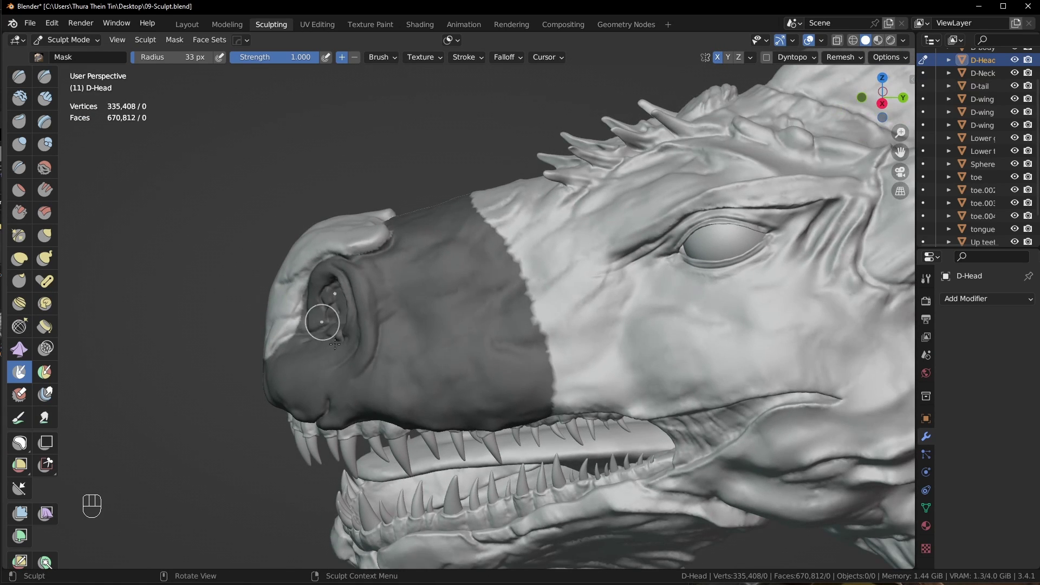
pyautogui.keyDown('alt'); pyautogui.moveTo(404, 375); pyautogui.dragTo(385, 366); pyautogui.keyUp('alt')
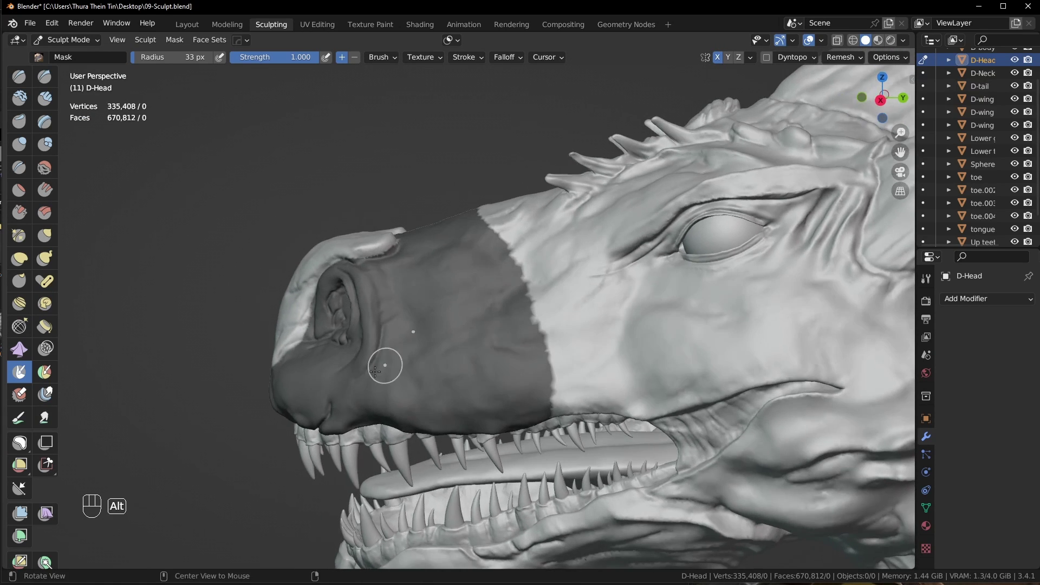
# Use the Lasso Mask tool to mask the area above the rear upper teeth and unmask the lower front of the nose
pyautogui.click(19, 444)
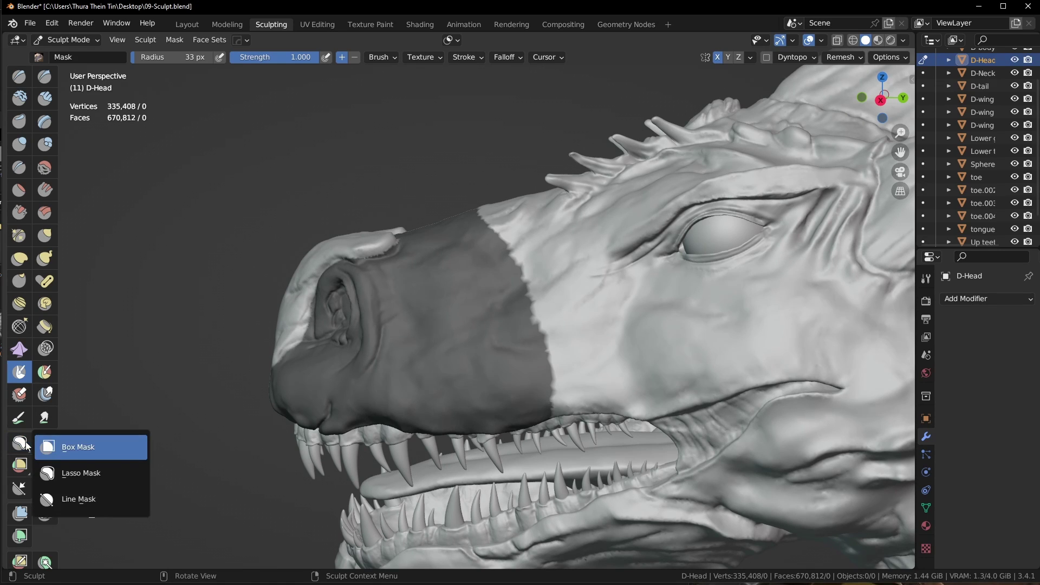
pyautogui.click(78, 477)
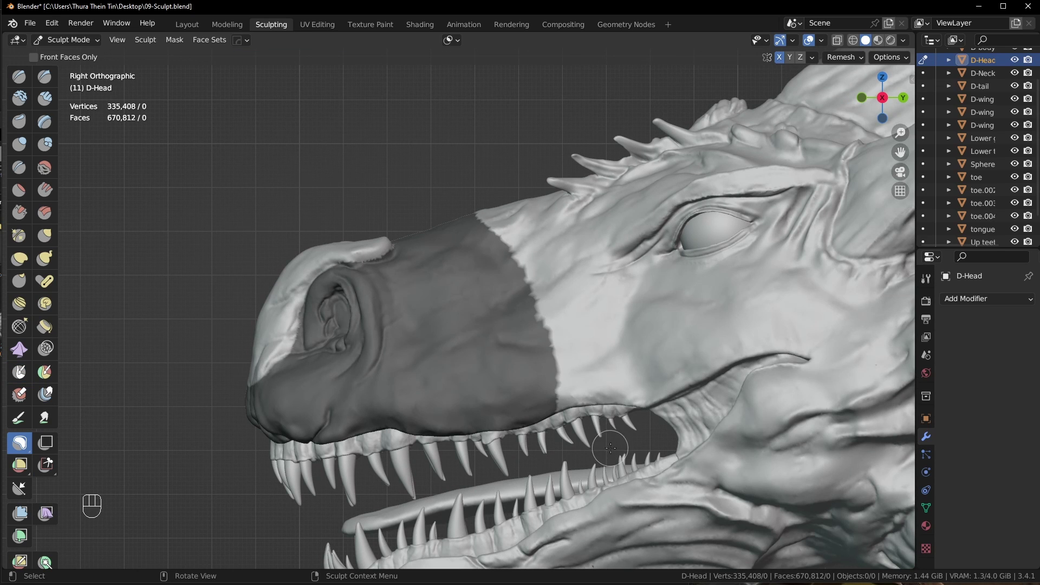
pyautogui.moveTo(613, 450)
pyautogui.mouseDown()
pyautogui.moveTo(623, 362)
pyautogui.moveTo(495, 520)
pyautogui.mouseUp()
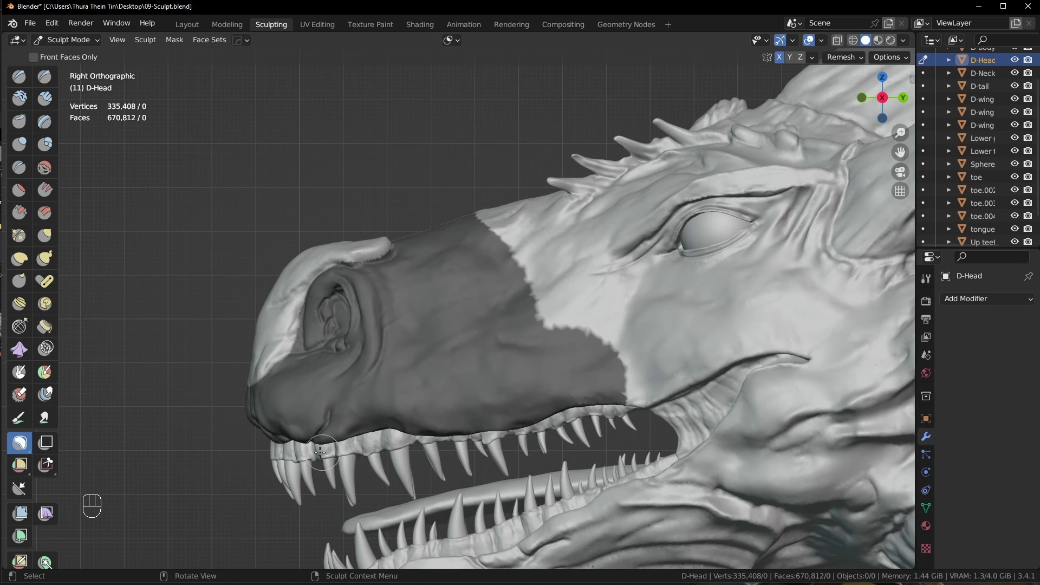
pyautogui.moveTo(267, 492)
pyautogui.keyDown('ctrl'); pyautogui.mouseDown()
pyautogui.moveTo(346, 441)
pyautogui.moveTo(229, 366)
pyautogui.mouseUp(); pyautogui.keyUp('ctrl')
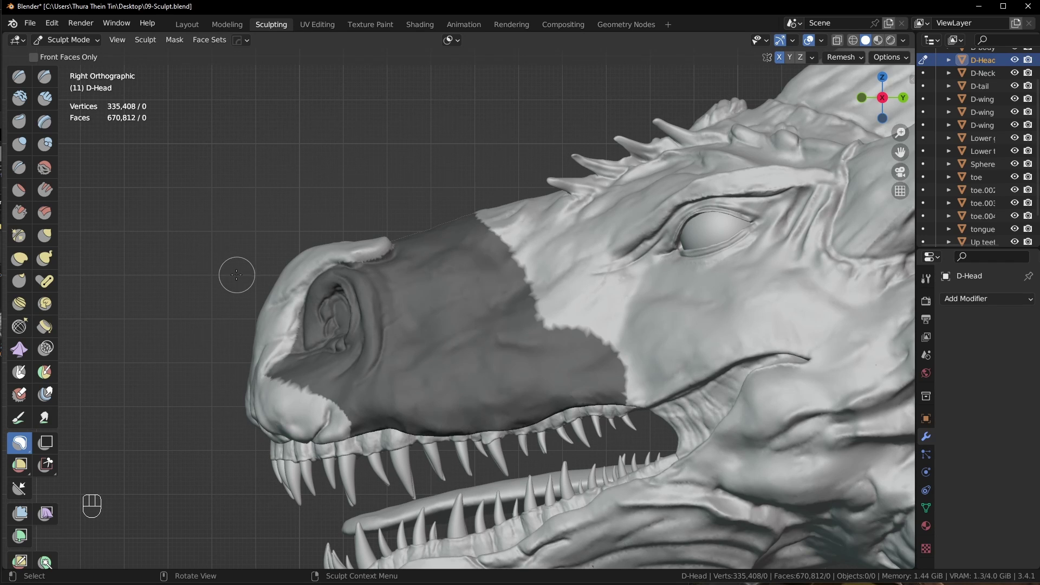
# With Clay Strips active, lasso away the mask below the nostril and along the upper lip
pyautogui.press('2')
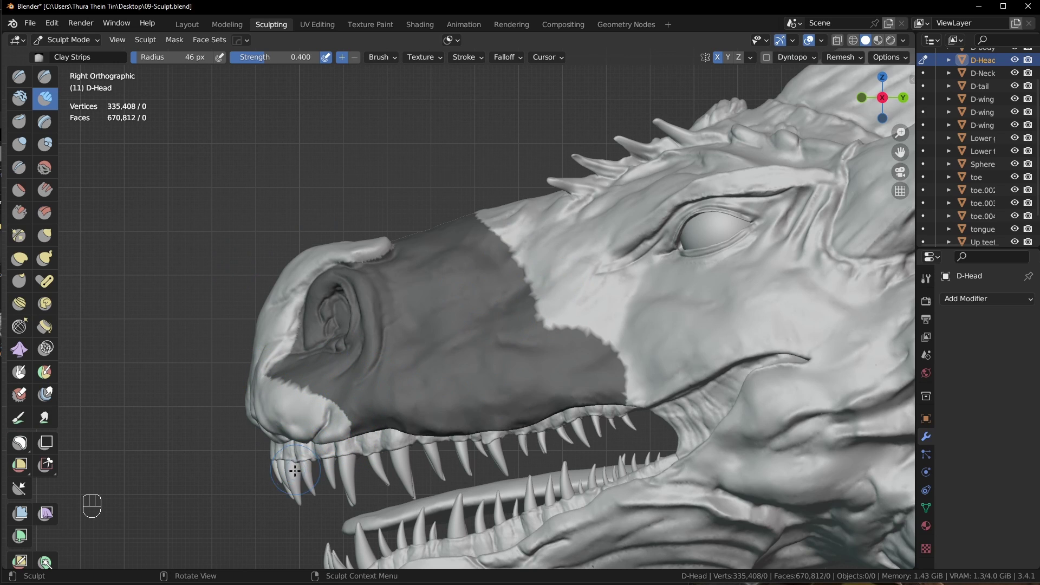
pyautogui.moveTo(292, 480)
pyautogui.keyDown('ctrl'); pyautogui.keyDown('shift'); pyautogui.mouseDown()
pyautogui.moveTo(218, 487)
pyautogui.moveTo(302, 325)
pyautogui.moveTo(379, 434)
pyautogui.mouseUp(); pyautogui.keyUp('shift'); pyautogui.keyUp('ctrl')
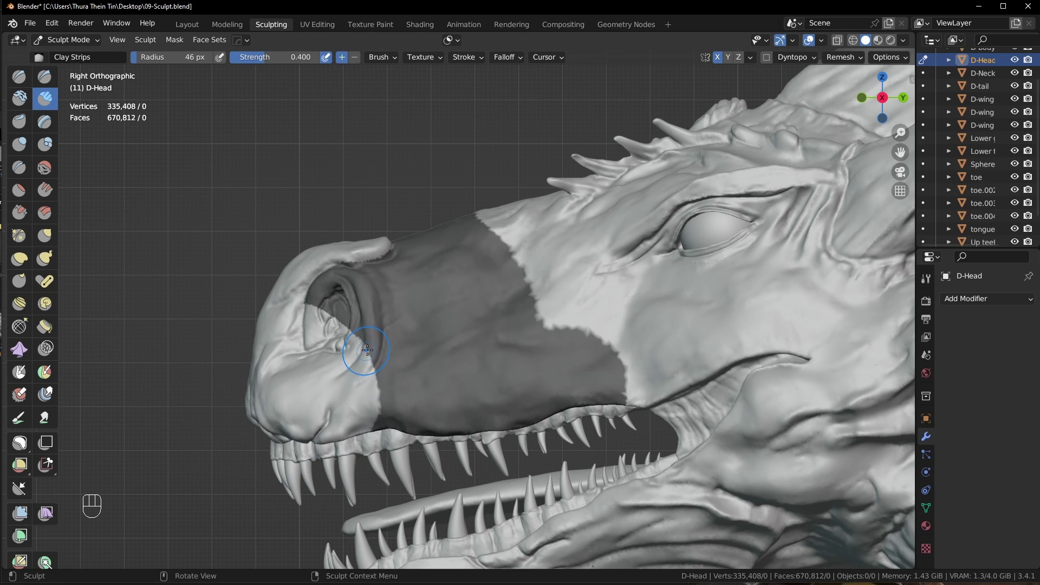
pyautogui.moveTo(352, 408)
pyautogui.mouseDown()
pyautogui.moveTo(371, 355)
pyautogui.moveTo(324, 360)
pyautogui.moveTo(339, 364)
pyautogui.moveTo(346, 352)
pyautogui.moveTo(335, 345)
pyautogui.moveTo(357, 345)
pyautogui.moveTo(290, 351)
pyautogui.moveTo(341, 361)
pyautogui.mouseUp()
pyautogui.hotkey('ctrl', 'shift')
pyautogui.moveTo(358, 482)
pyautogui.keyDown('ctrl'); pyautogui.keyDown('shift'); pyautogui.mouseDown()
pyautogui.moveTo(268, 467)
pyautogui.moveTo(441, 432)
pyautogui.moveTo(445, 446)
pyautogui.moveTo(415, 418)
pyautogui.mouseUp(); pyautogui.keyUp('shift'); pyautogui.keyUp('ctrl')
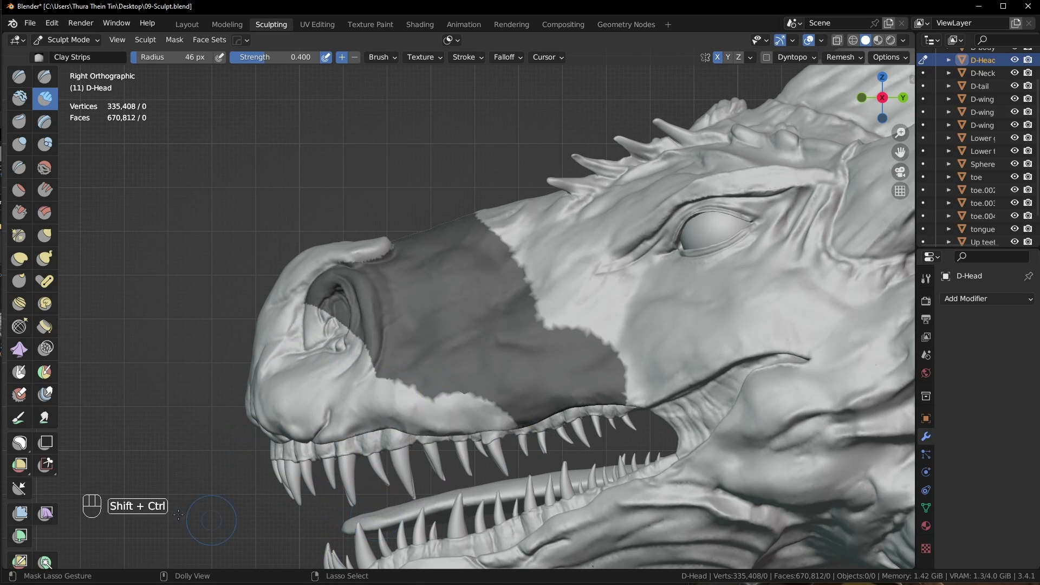
pyautogui.moveTo(407, 478)
pyautogui.keyDown('ctrl'); pyautogui.keyDown('shift'); pyautogui.mouseDown()
pyautogui.moveTo(357, 436)
pyautogui.moveTo(440, 479)
pyautogui.mouseUp(); pyautogui.keyUp('shift'); pyautogui.keyUp('ctrl')
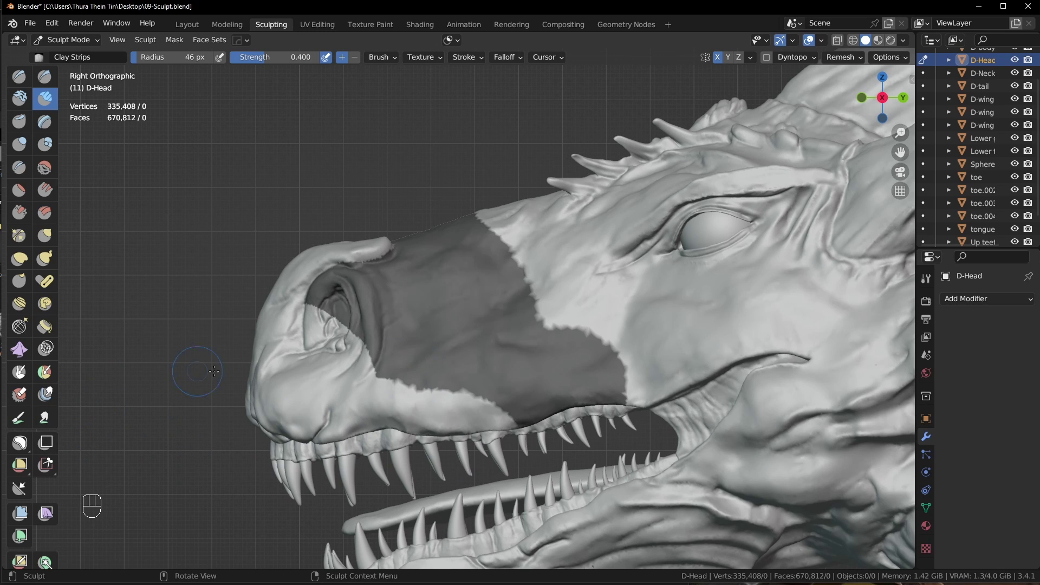
# Mask the upper lip again with the Lasso Mask tool, and lasso-mask the lower front of the nose with Clay Strips active
pyautogui.click(20, 446)
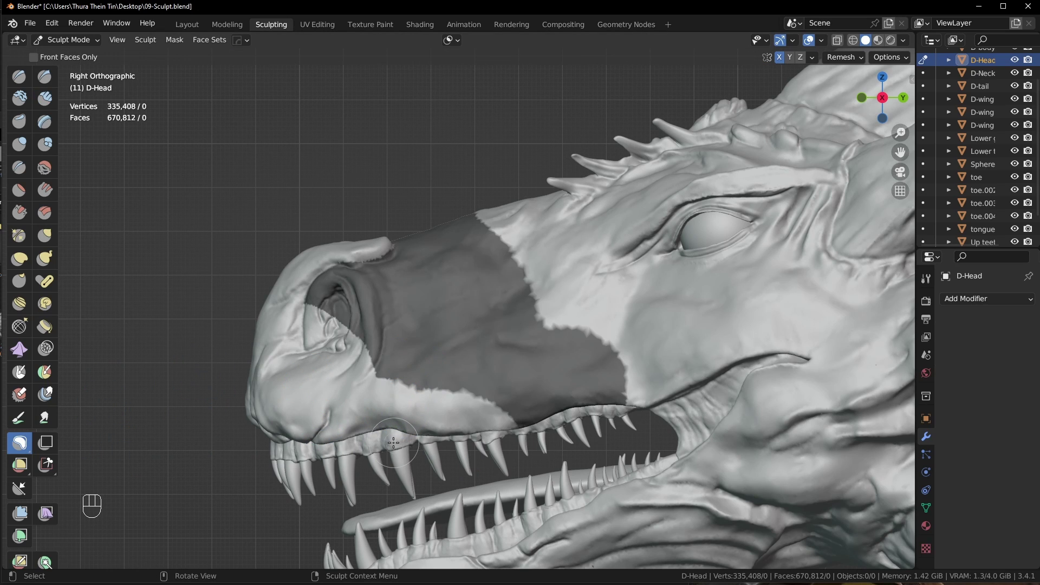
pyautogui.moveTo(363, 468)
pyautogui.mouseDown()
pyautogui.moveTo(395, 407)
pyautogui.moveTo(408, 433)
pyautogui.moveTo(346, 471)
pyautogui.mouseUp()
pyautogui.moveTo(472, 461)
pyautogui.mouseDown()
pyautogui.moveTo(406, 425)
pyautogui.moveTo(522, 390)
pyautogui.moveTo(541, 457)
pyautogui.mouseUp()
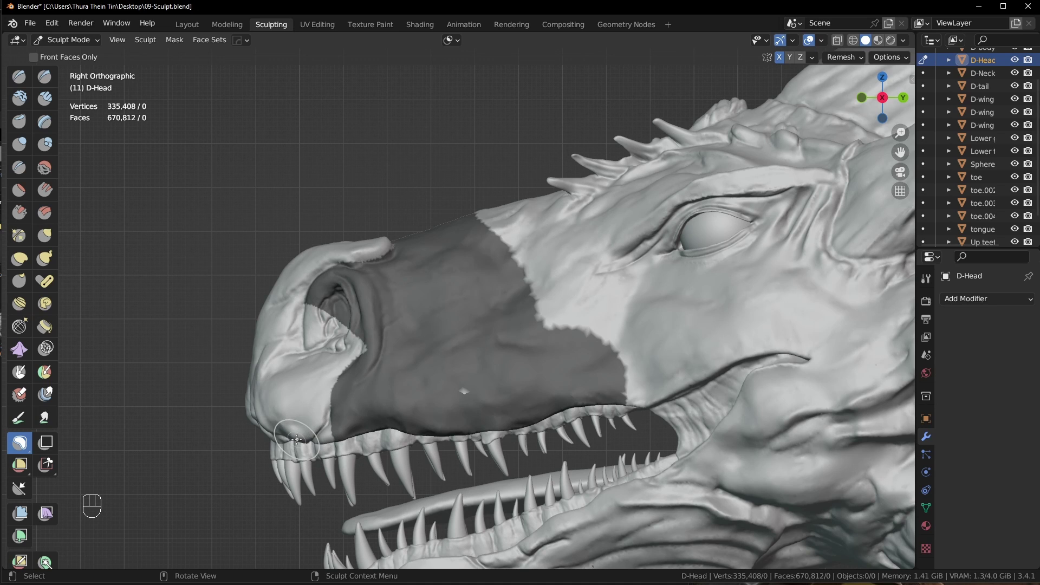
pyautogui.click(43, 101)
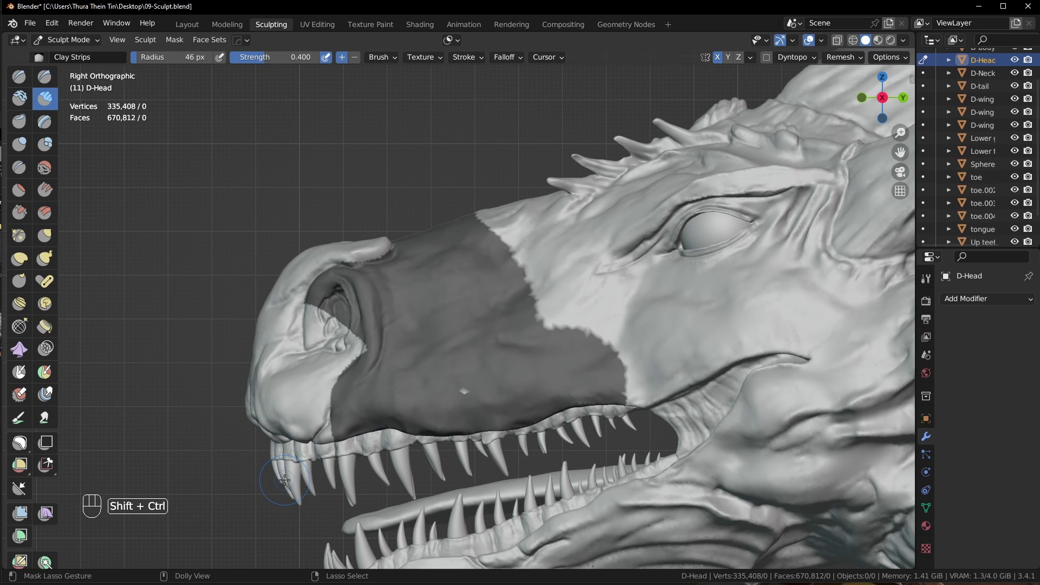
pyautogui.moveTo(260, 490)
pyautogui.keyDown('ctrl'); pyautogui.keyDown('shift'); pyautogui.mouseDown()
pyautogui.moveTo(329, 412)
pyautogui.moveTo(249, 501)
pyautogui.mouseUp(); pyautogui.keyUp('shift'); pyautogui.keyUp('ctrl')
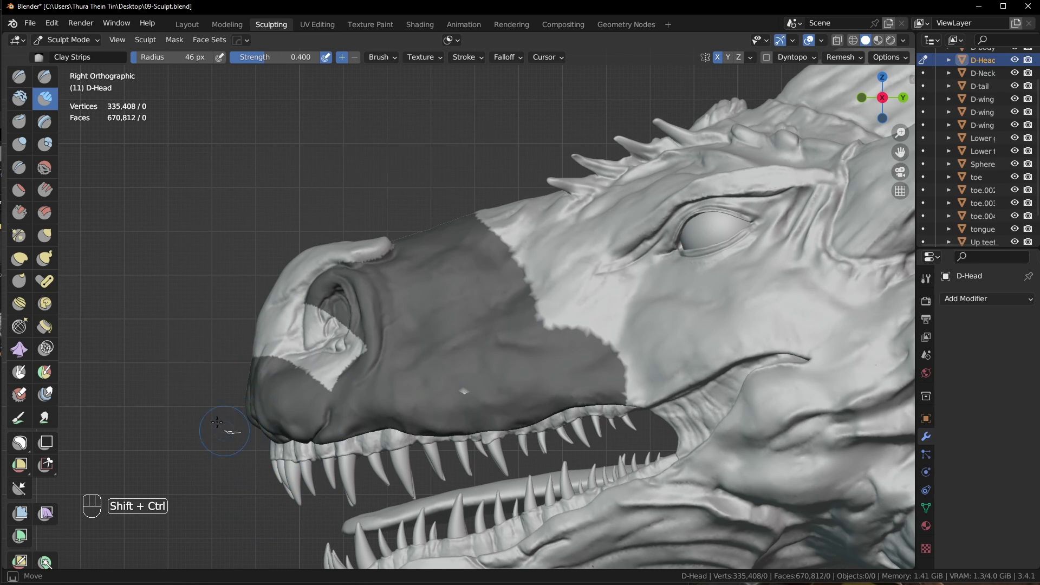